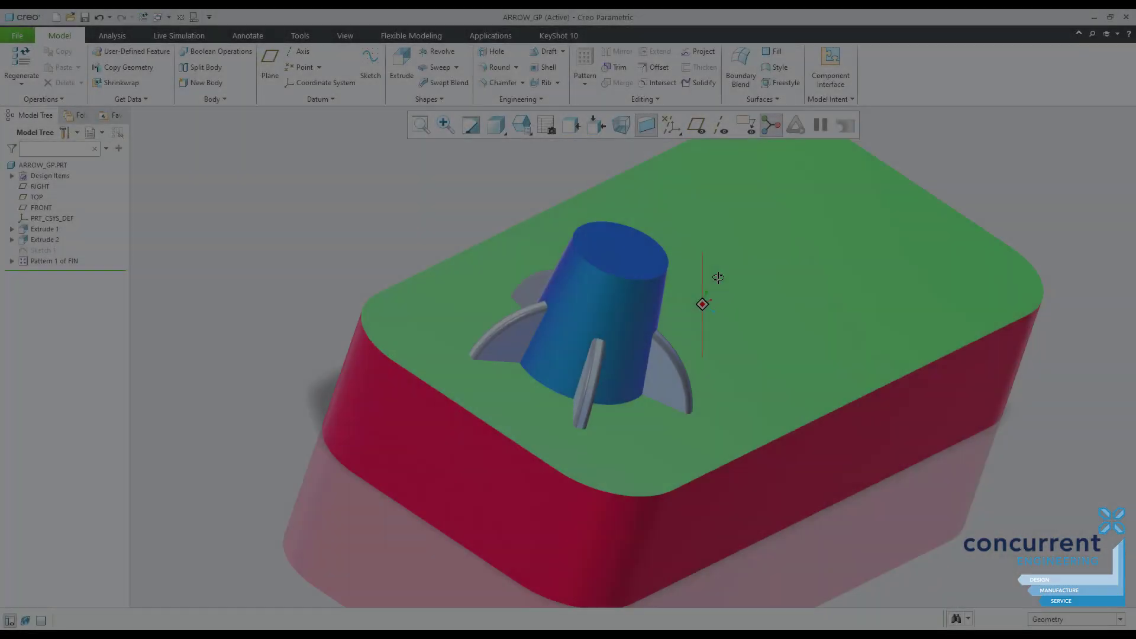
Round the intent edge where the tapered boss and its fins meet the base, with a 6.00 radius.
middle_drag(717, 278, 613, 335)
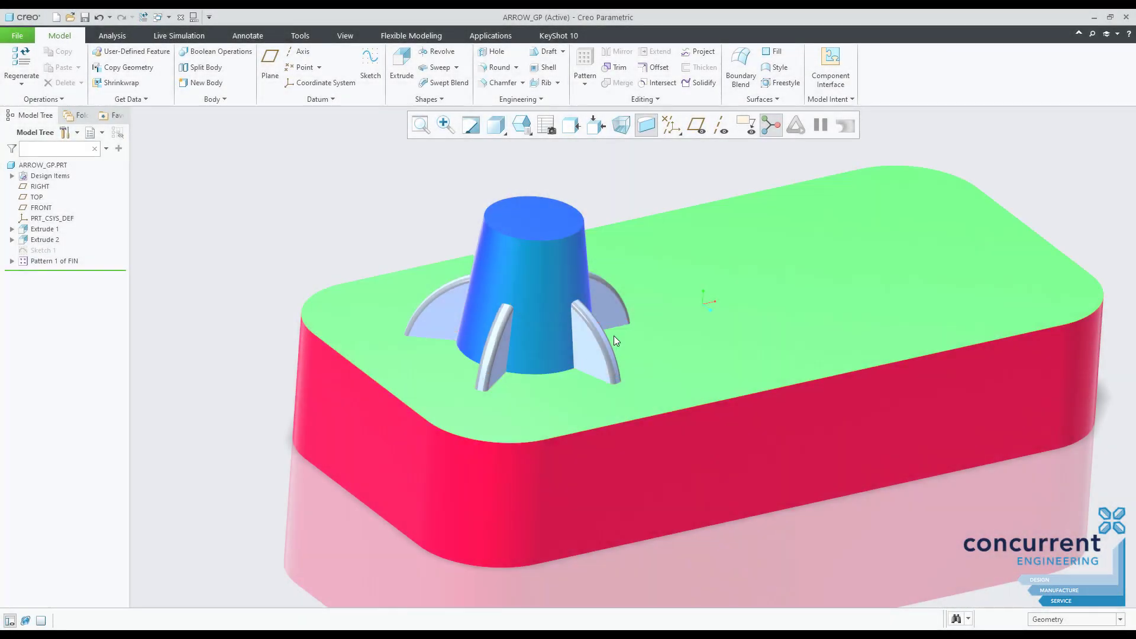
click(540, 377)
click(559, 325)
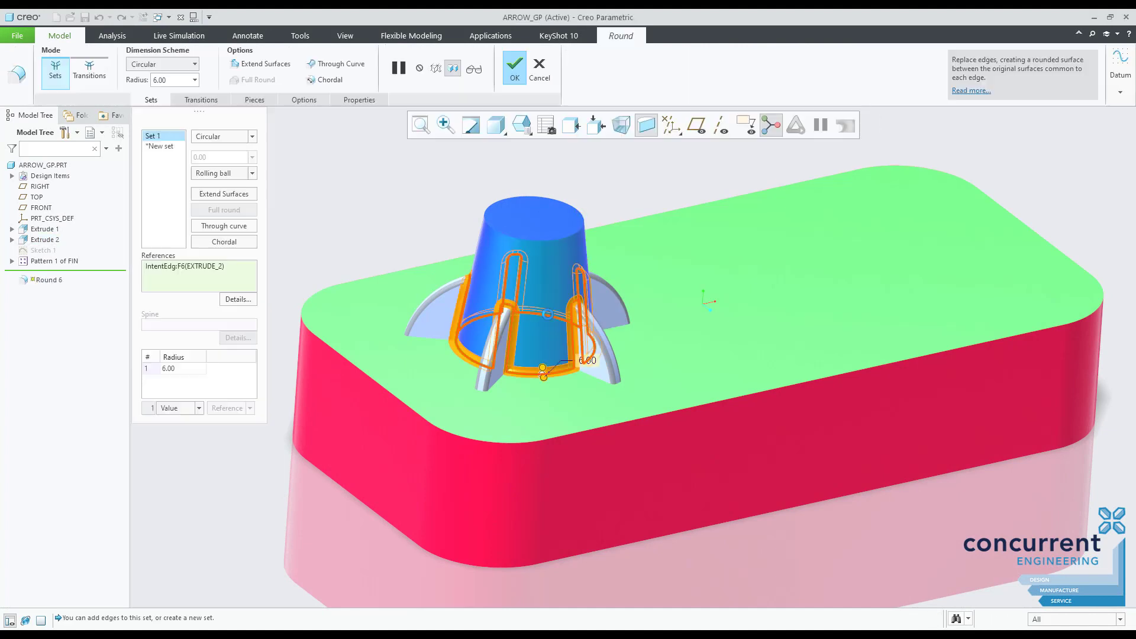
click(514, 75)
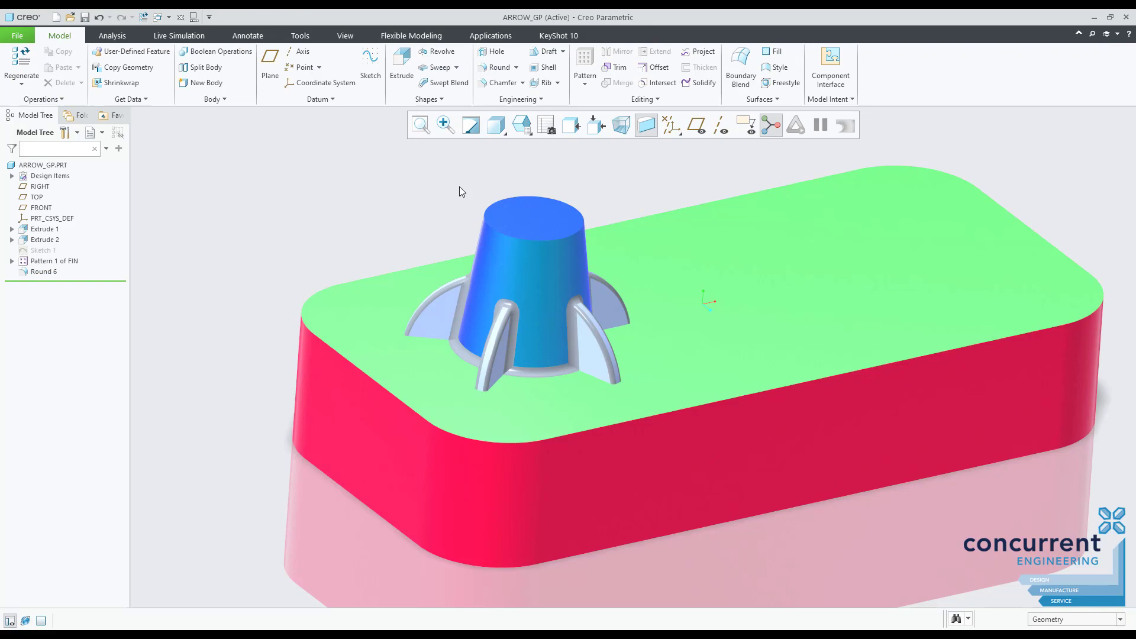
mouse_move(459, 186)
middle_down()
mouse_move(507, 203)
mouse_move(541, 236)
mouse_move(456, 193)
middle_up()
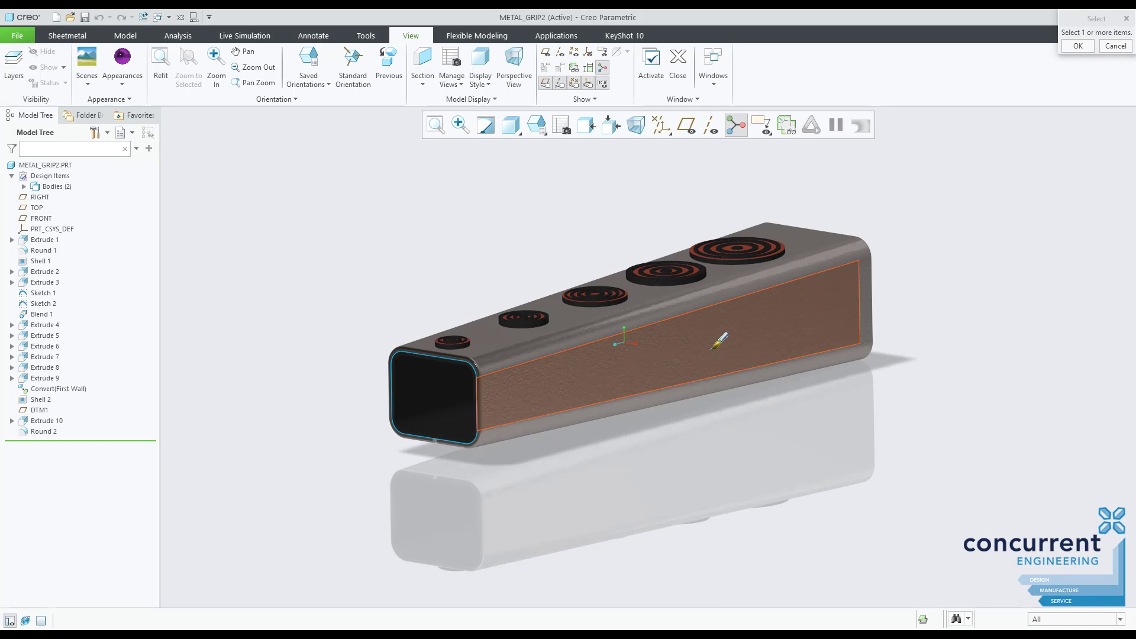
Apply the purple appearance to the intent surfaces covering the tapered grip's flat outer faces.
right_click(720, 341)
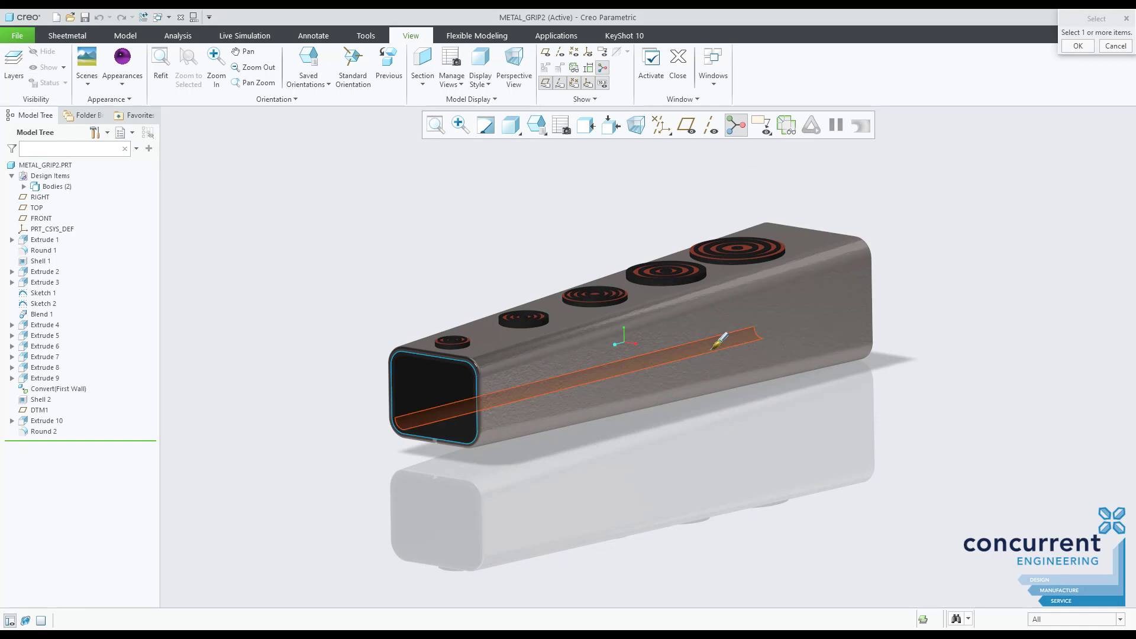
click(717, 341)
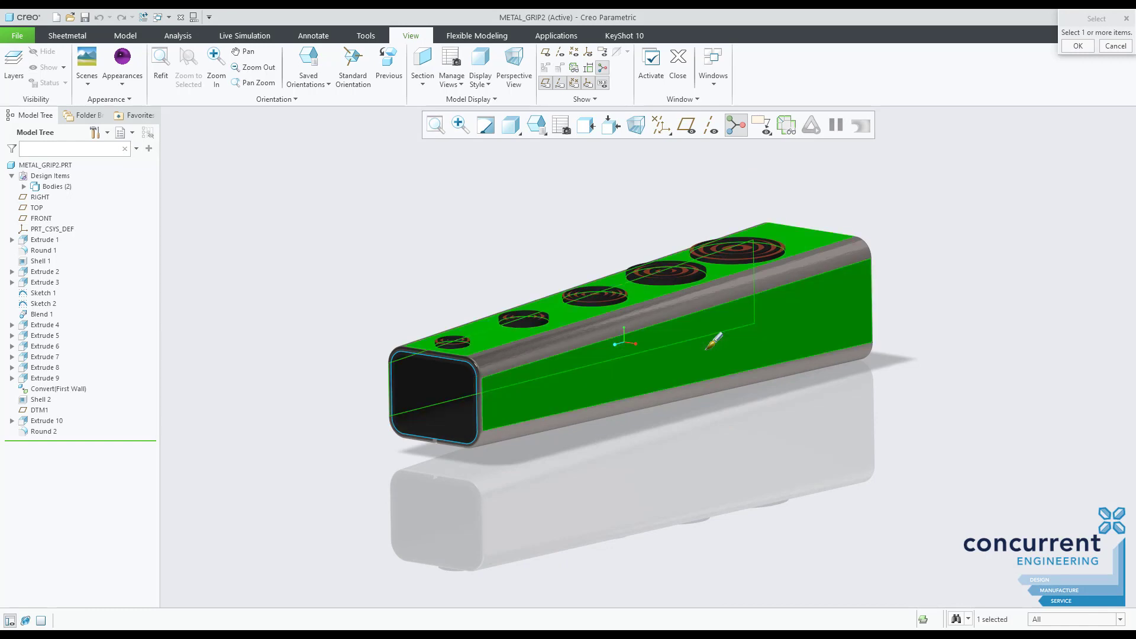
click(1078, 46)
mouse_move(575, 216)
middle_down()
mouse_move(555, 231)
mouse_move(590, 232)
mouse_move(577, 220)
middle_up()
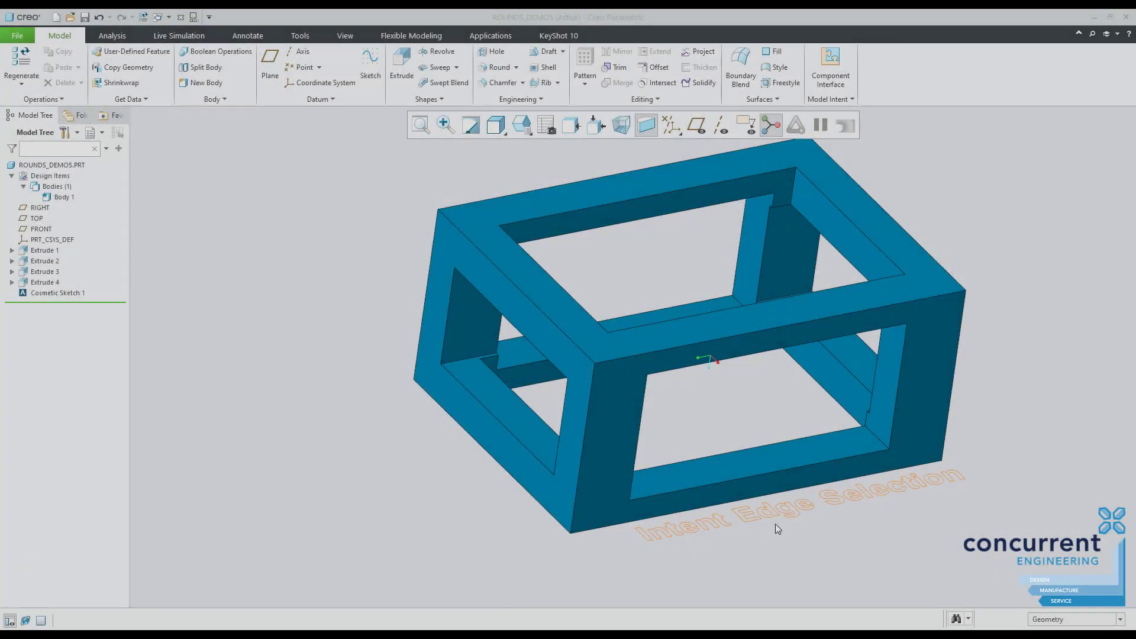
Round the frame's intent edges from Extrude 4 and Extrude 3 together with a 12.00 circular radius.
mouse_move(775, 523)
middle_down()
mouse_move(793, 522)
mouse_move(783, 537)
mouse_move(807, 458)
middle_up()
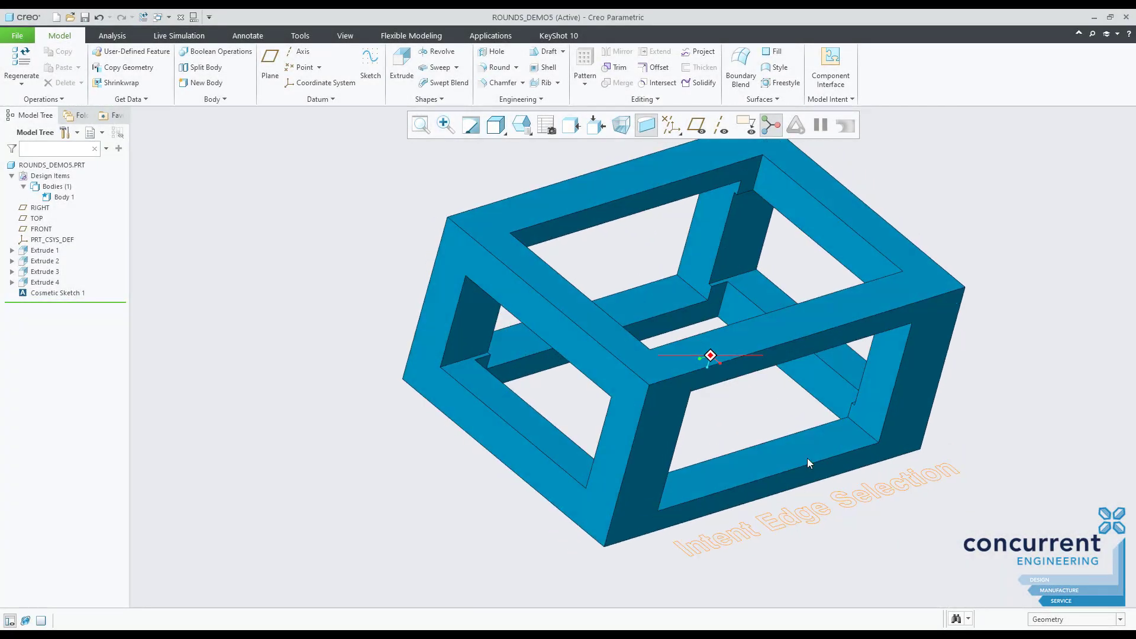
click(725, 241)
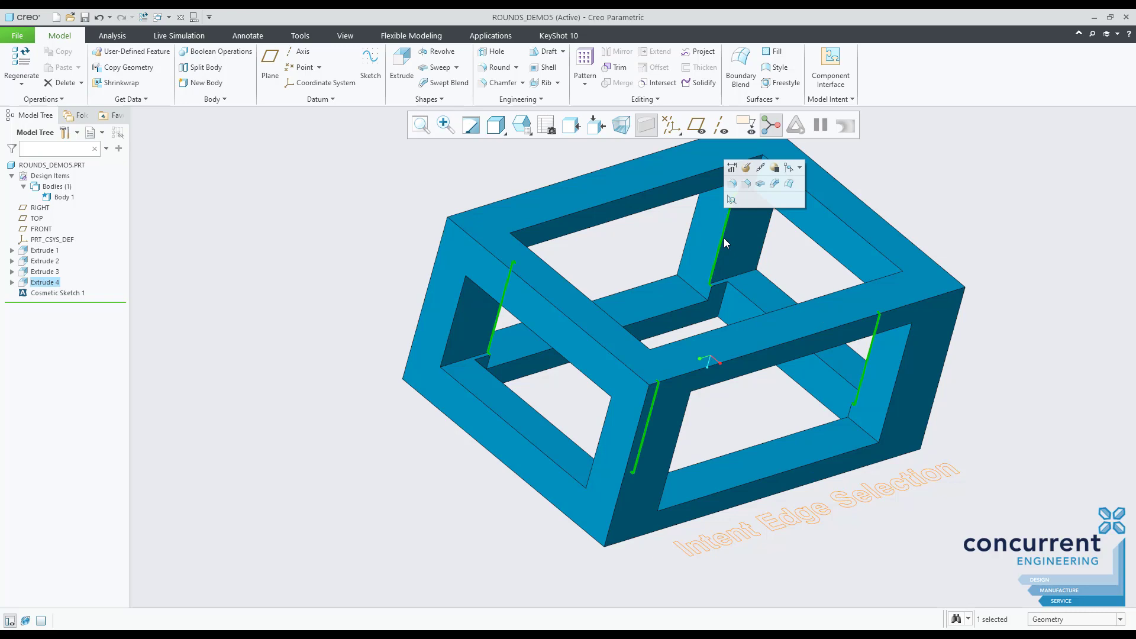
click(735, 175)
mouse_move(911, 330)
middle_down()
mouse_move(898, 306)
mouse_move(739, 266)
middle_up()
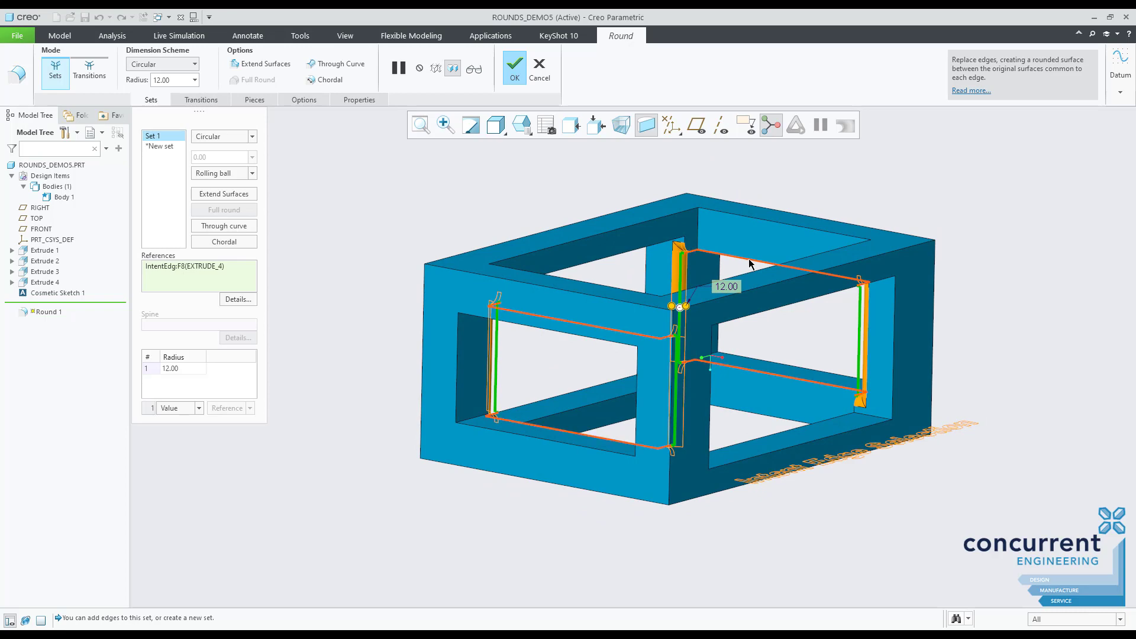
ctrl+click(749, 264)
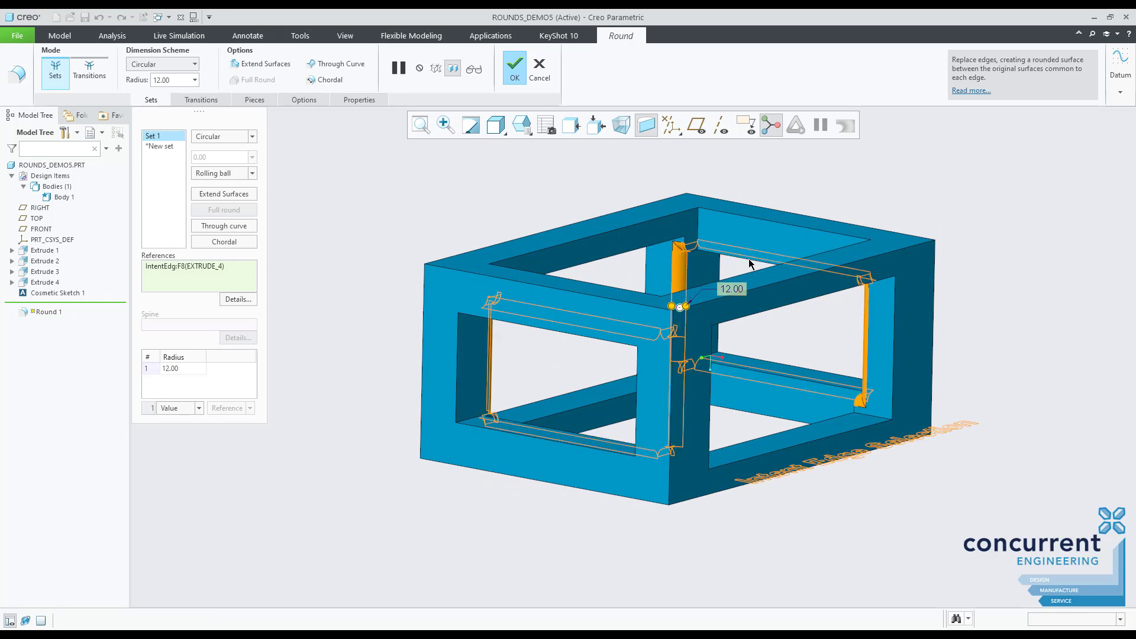
click(514, 70)
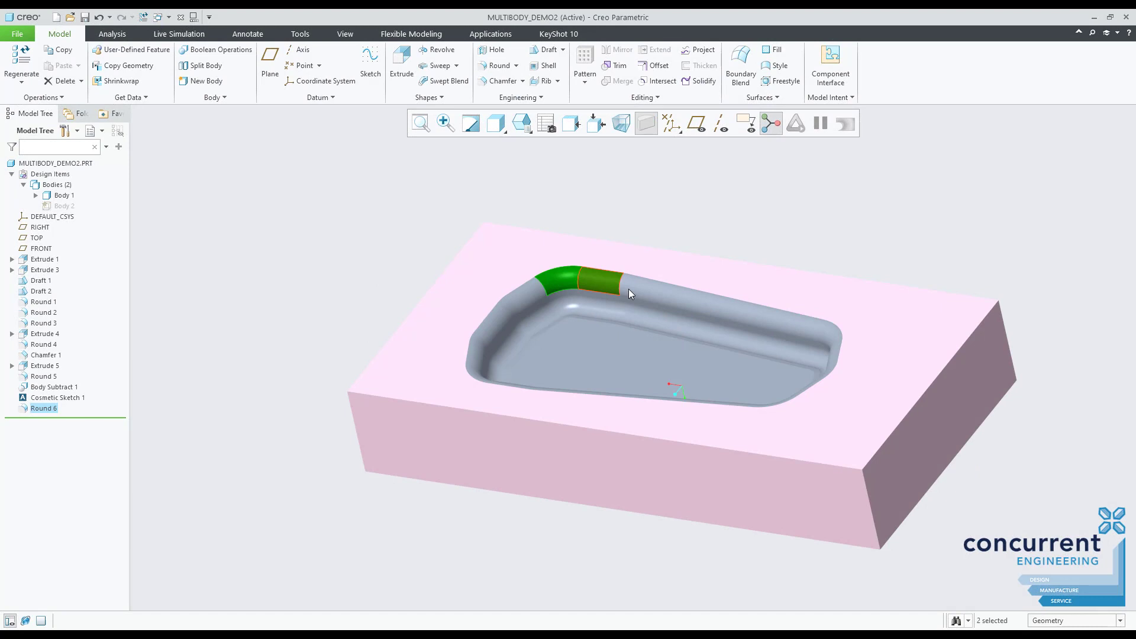
Extend the surface selection along the rounded rim of the pocket, continuing around its corners to the opposite end.
scroll(628, 289, down, 6)
ctrl+click(628, 289)
ctrl+click(586, 231)
scroll(588, 236, up, 8)
scroll(653, 268, down, 4)
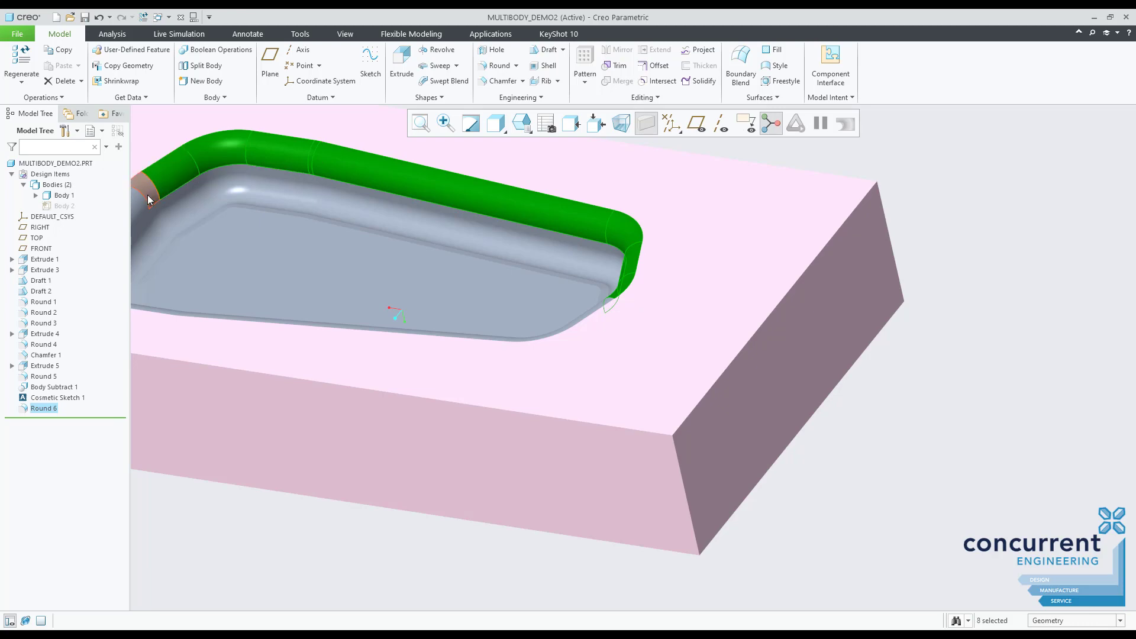
scroll(260, 188, up, 4)
scroll(233, 197, down, 4)
ctrl+click(223, 217)
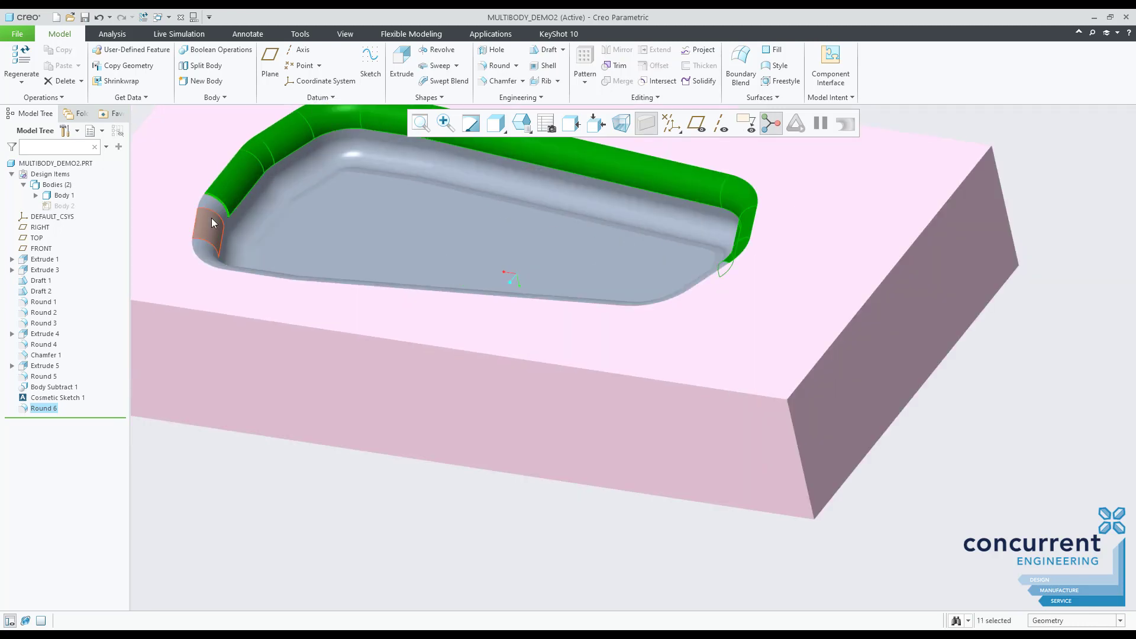
ctrl+click(208, 256)
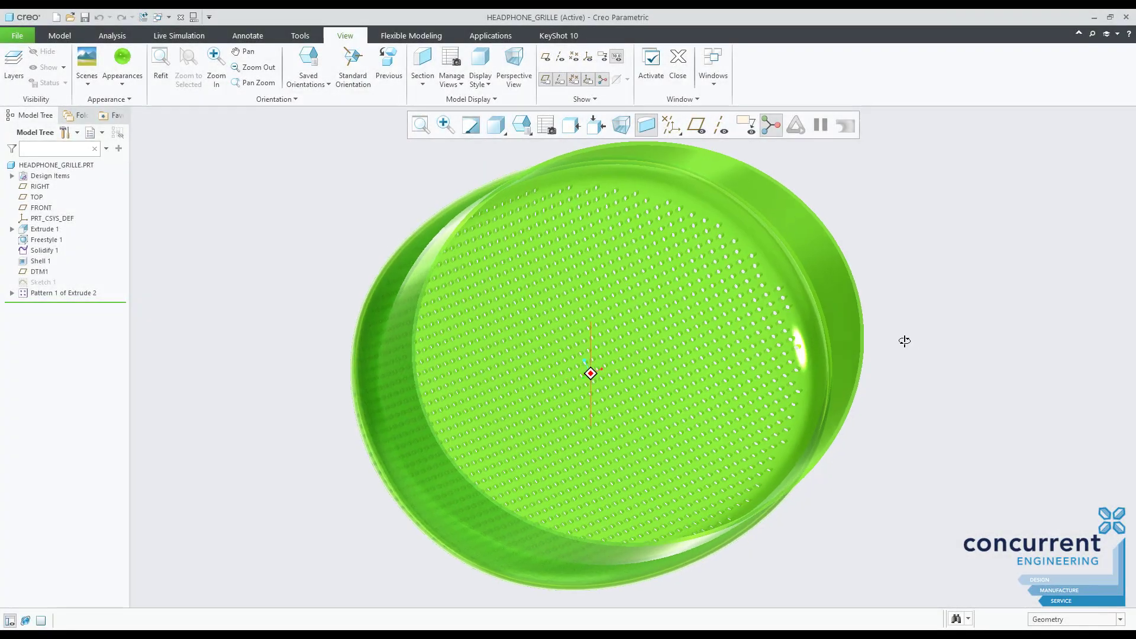
middle_drag(905, 340, 727, 378)
Select the Shell 1 intent edges covering all the perforation holes of the headphone grille.
scroll(723, 374, down, 5)
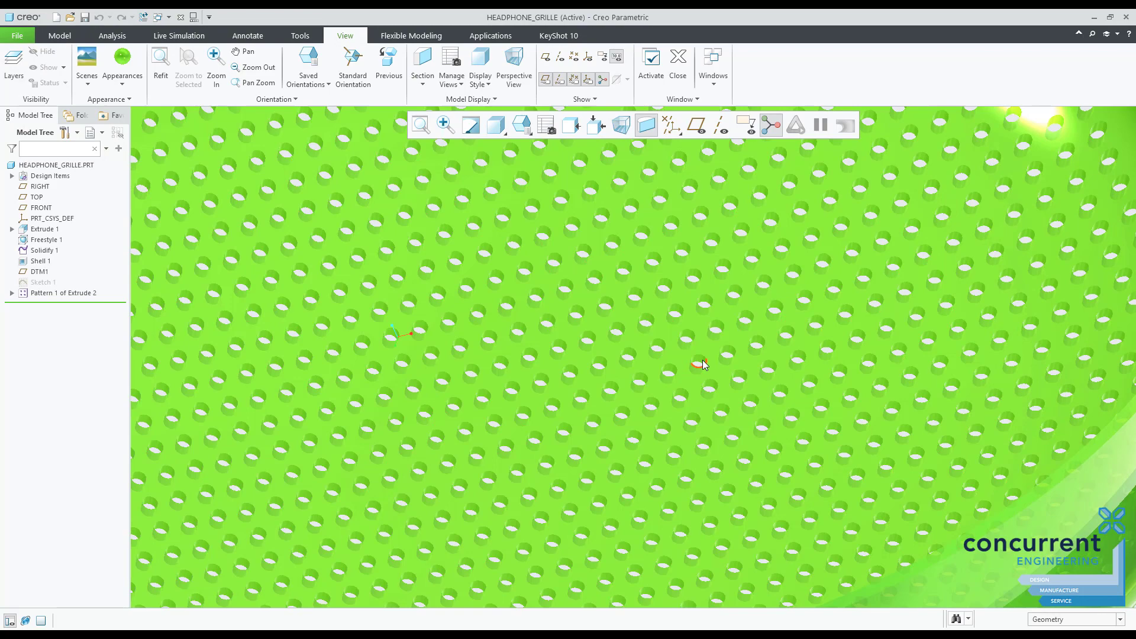
click(703, 364)
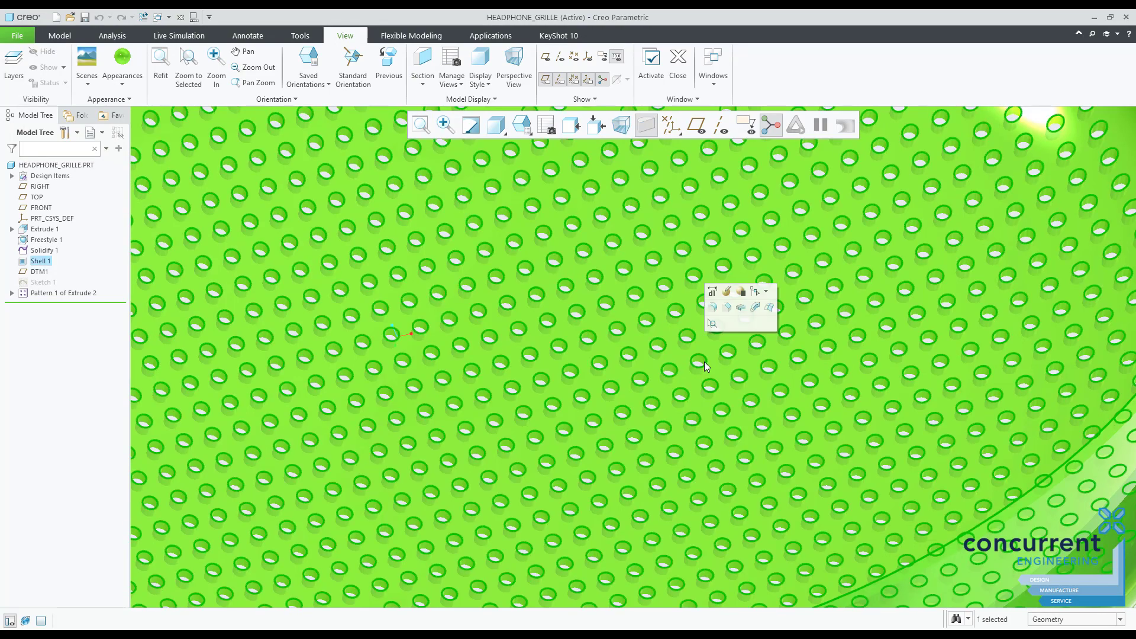
scroll(819, 402, up, 10)
middle_drag(767, 403, 835, 403)
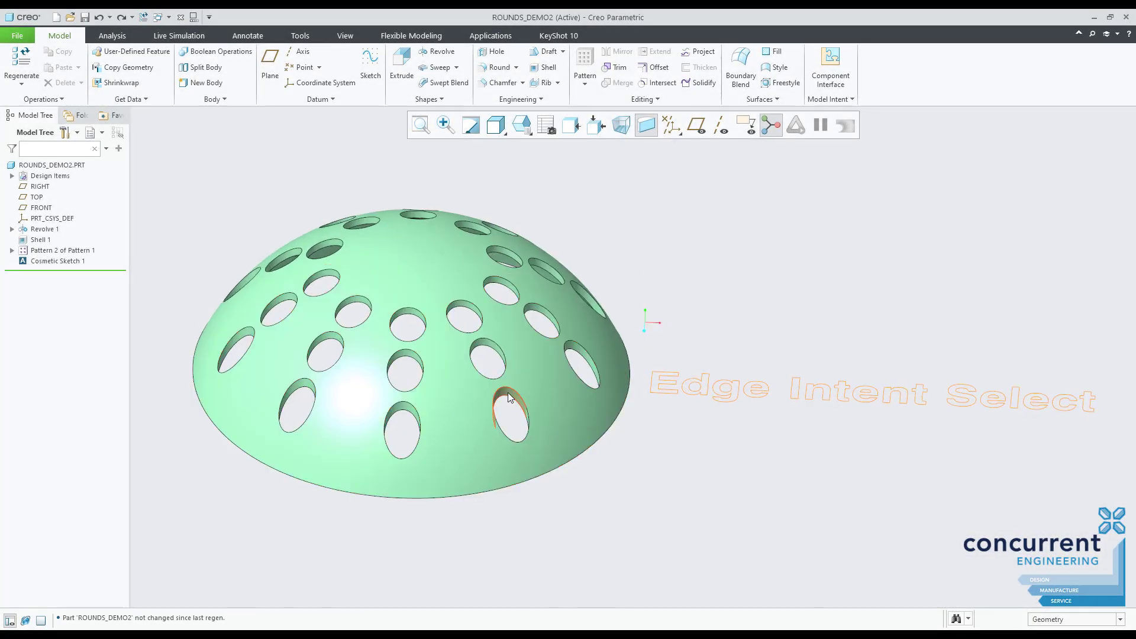
Round the Shell 1 intent edges on the inside of the perforated dome with a 5.00 radius.
click(506, 398)
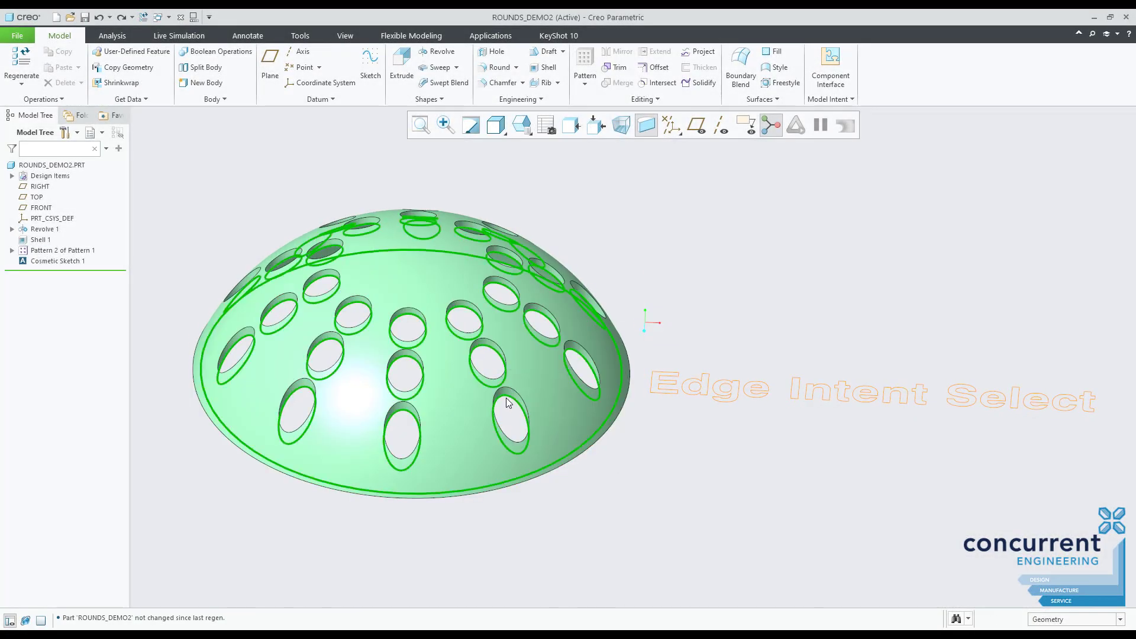
middle_drag(506, 398, 643, 335)
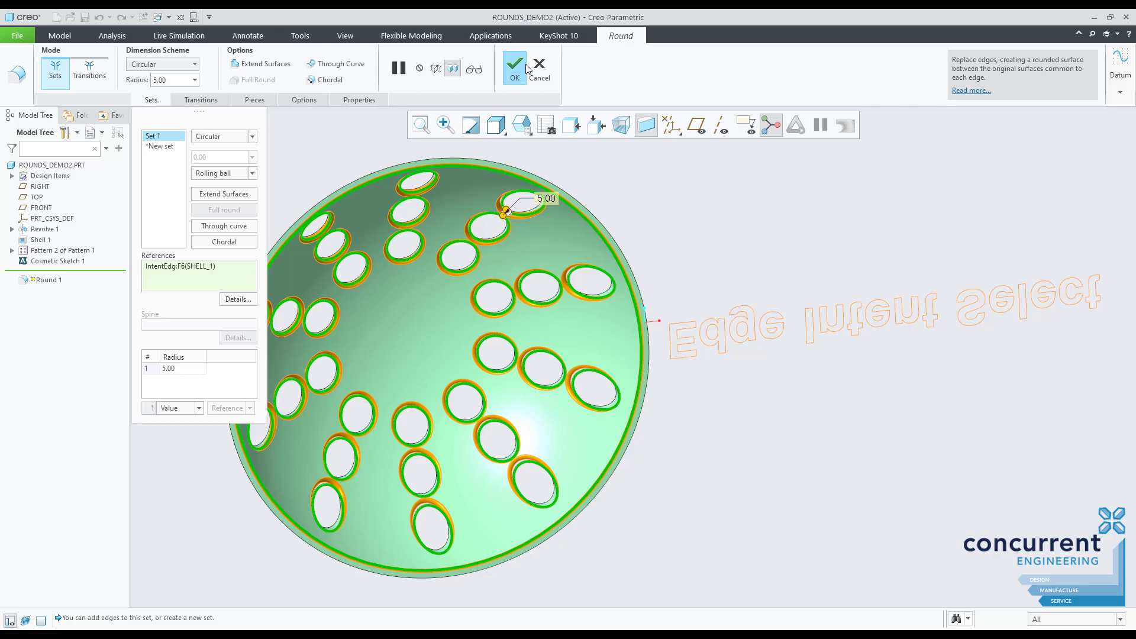
click(524, 67)
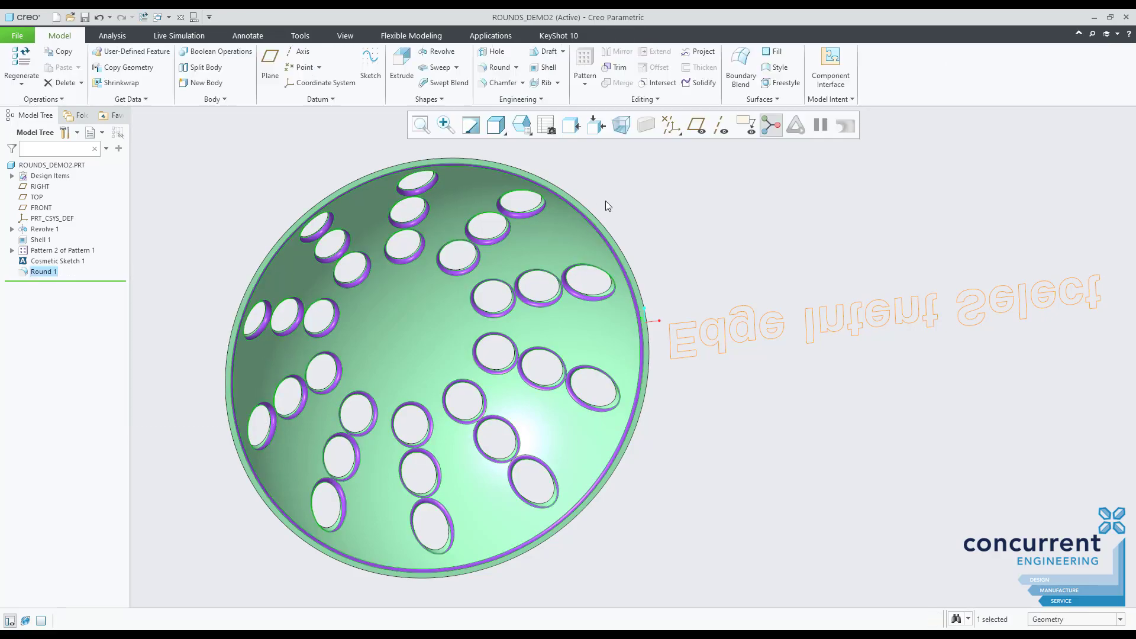
middle_drag(650, 211, 624, 158)
scroll(432, 208, down, 4)
middle_drag(540, 289, 565, 276)
scroll(580, 269, up, 6)
middle_drag(659, 196, 732, 394)
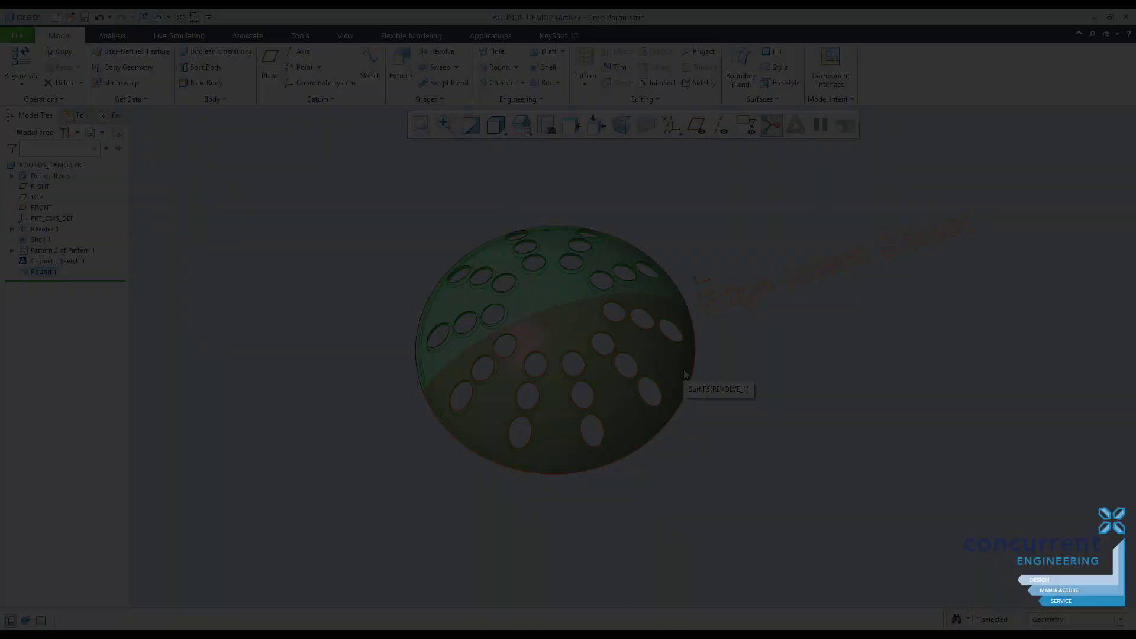
Cycle through the overlapping geometry at the tyre's sidewall and select the whole of Body 1.
scroll(715, 215, down, 4)
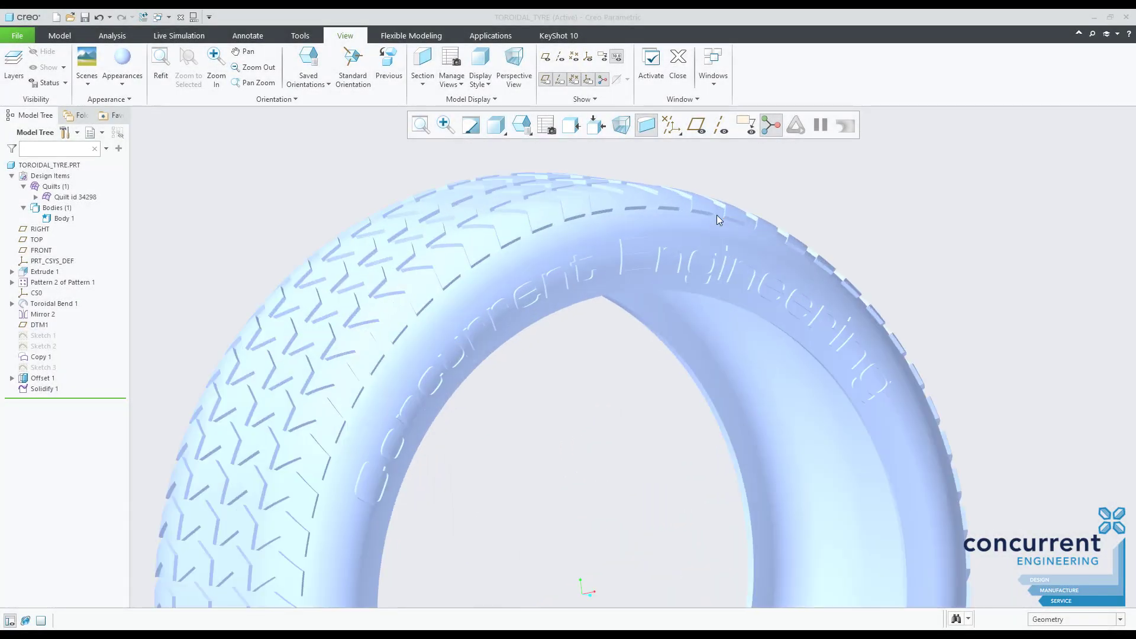
scroll(716, 215, up, 2)
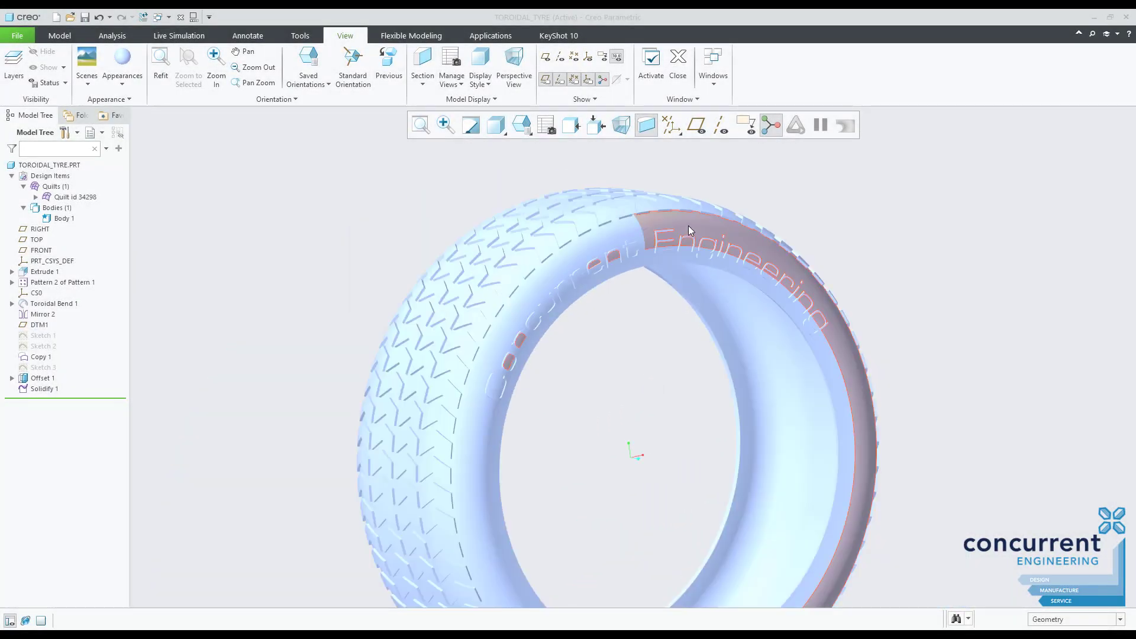
right_click(686, 226)
right_click(686, 225)
right_click(687, 226)
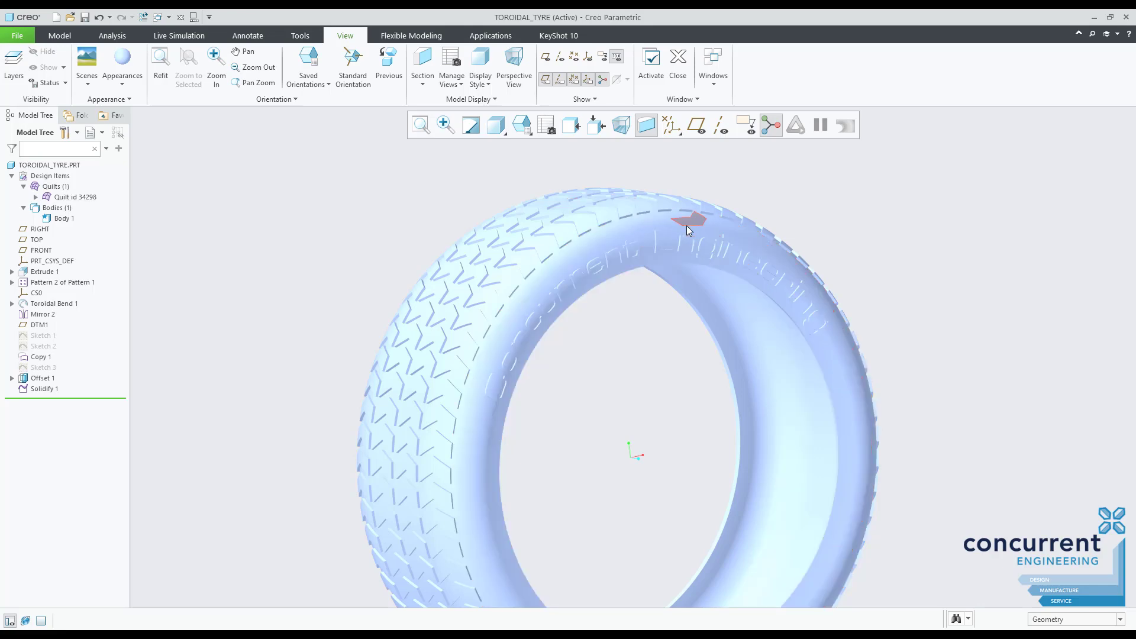
right_click(686, 226)
right_click(687, 226)
right_click(687, 227)
click(687, 227)
click(686, 226)
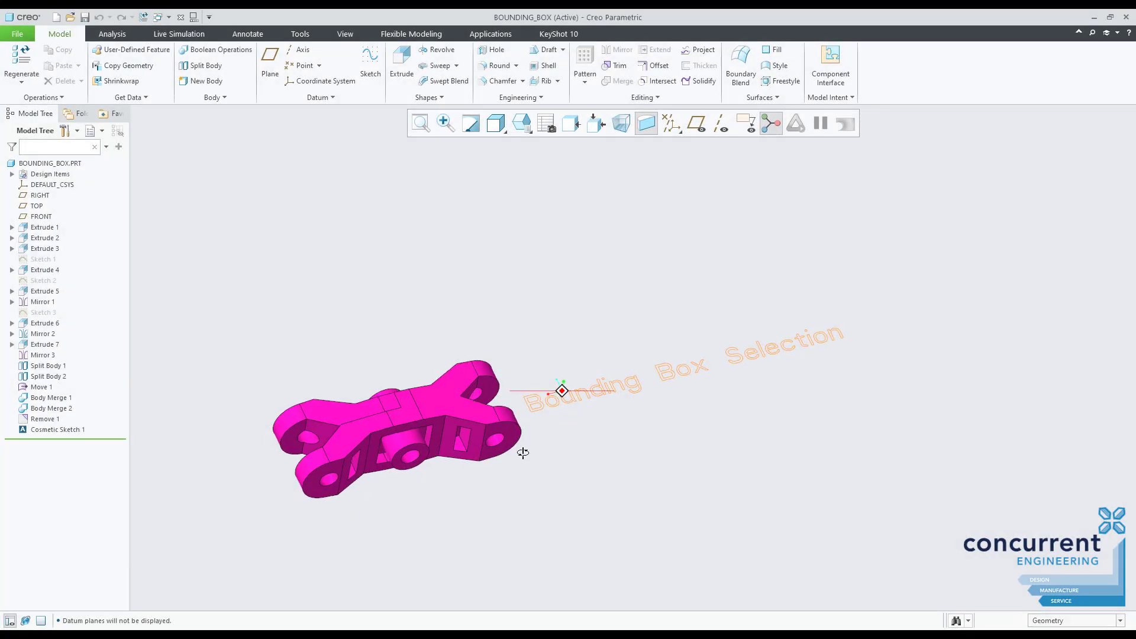
middle_drag(523, 453, 536, 449)
scroll(307, 405, up, 2)
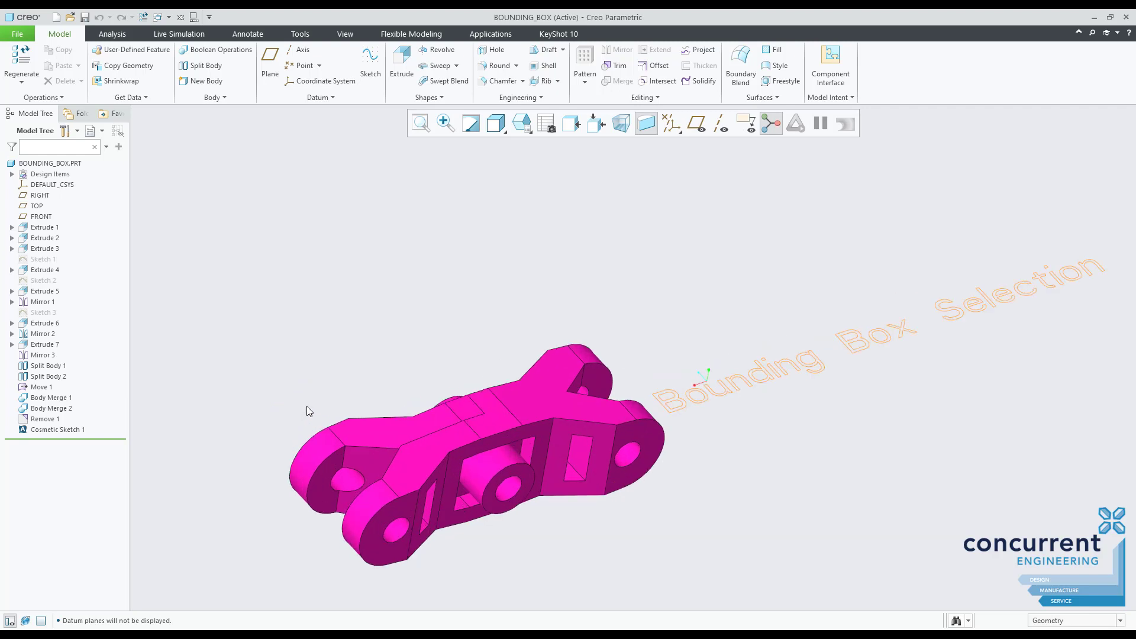
Try bounding box selection around one end of the link part and across its opposite end, clearing each selection.
drag(288, 365, 609, 577)
click(694, 475)
scroll(946, 456, down, 2)
middle_drag(887, 436, 784, 307)
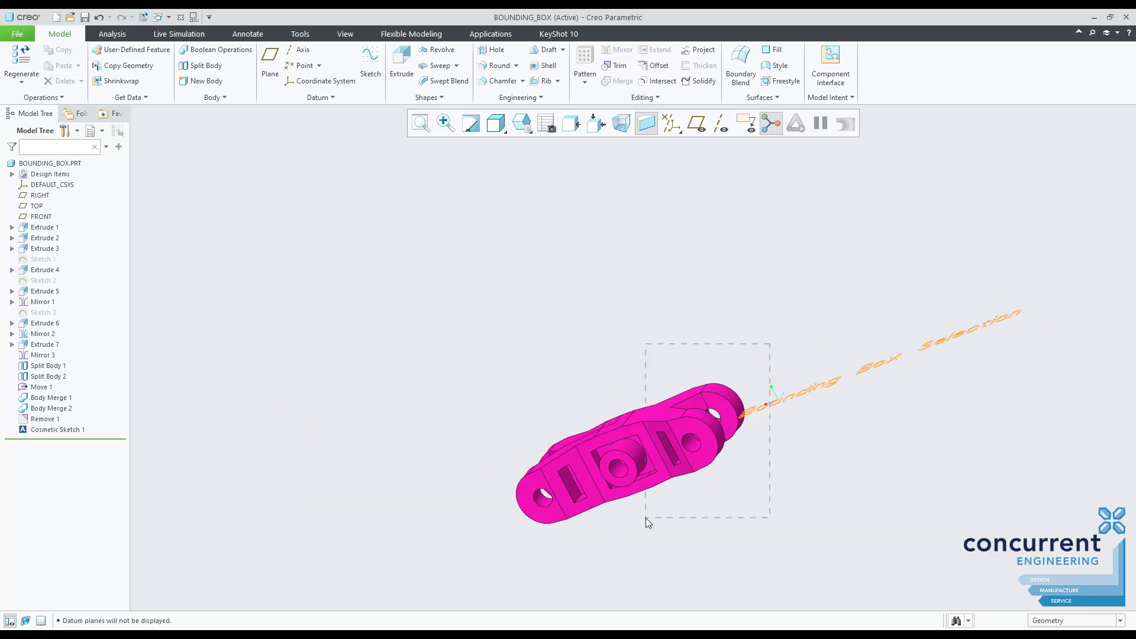
drag(645, 520, 651, 521)
click(775, 461)
Box-select the right half of the link part with a right-to-left crossing box, and clear the selection.
middle_drag(775, 461, 841, 452)
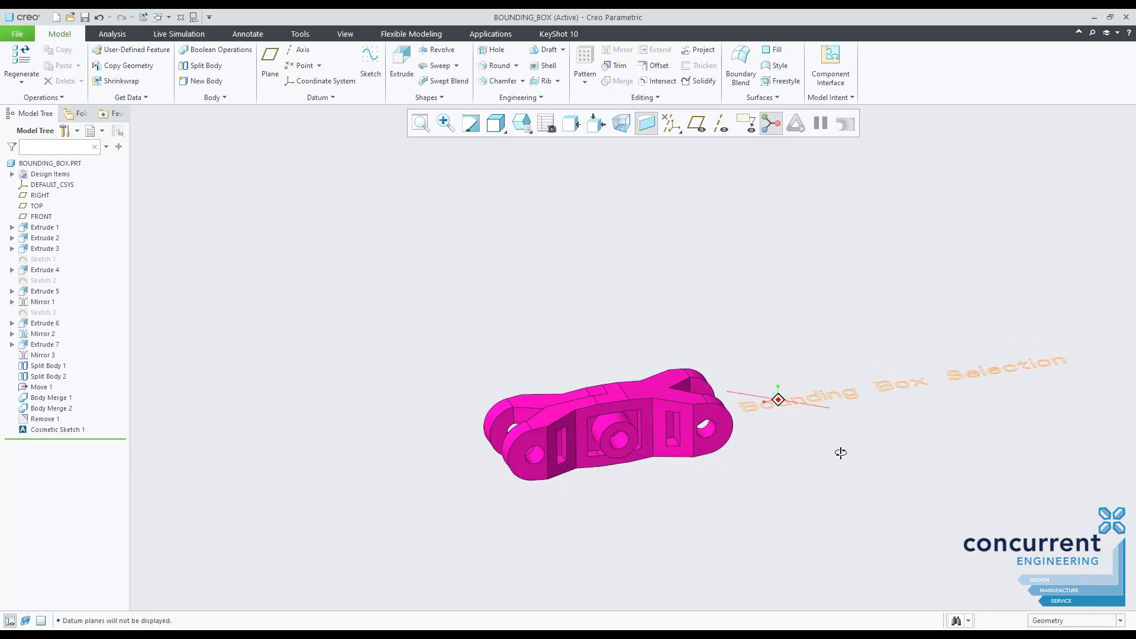
middle_drag(767, 326, 738, 315)
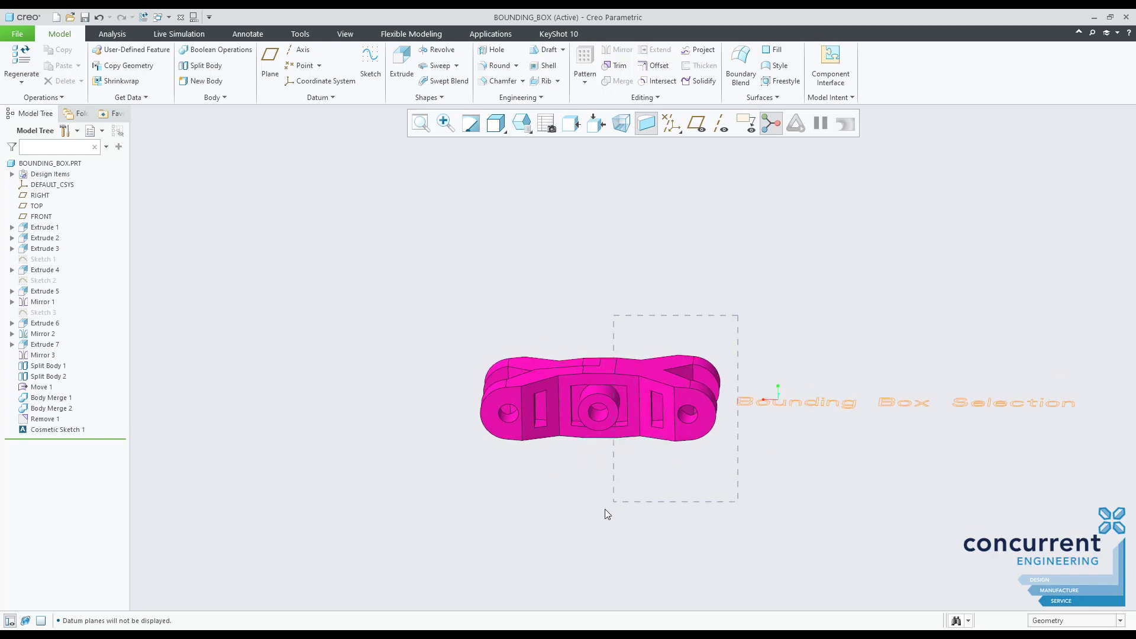
drag(587, 514, 587, 512)
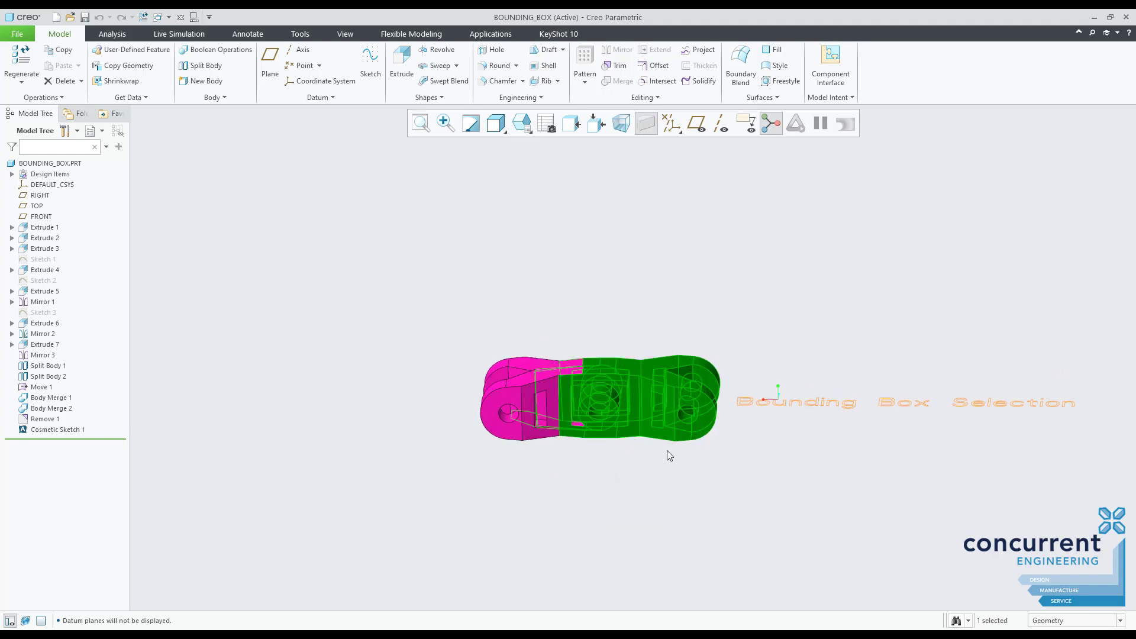
click(333, 349)
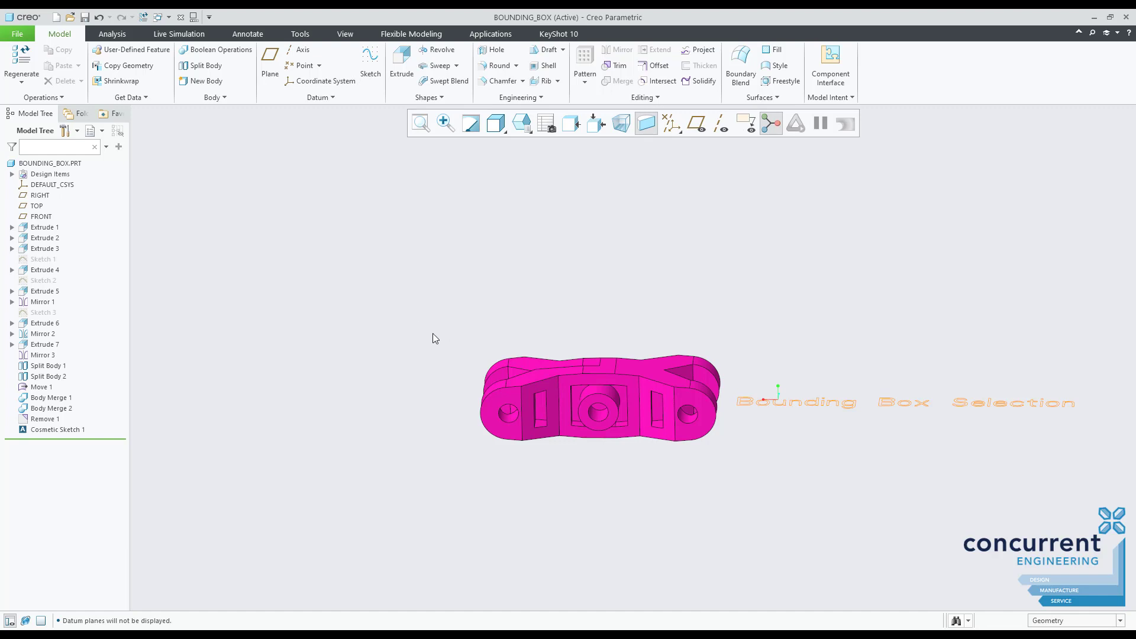
Try a left-to-right selection box over the link part's left end, clear the selection and refit the view.
drag(573, 482, 573, 482)
mouse_move(572, 482)
middle_down()
mouse_move(639, 487)
mouse_move(629, 502)
mouse_move(596, 485)
mouse_move(605, 476)
middle_up()
click(603, 306)
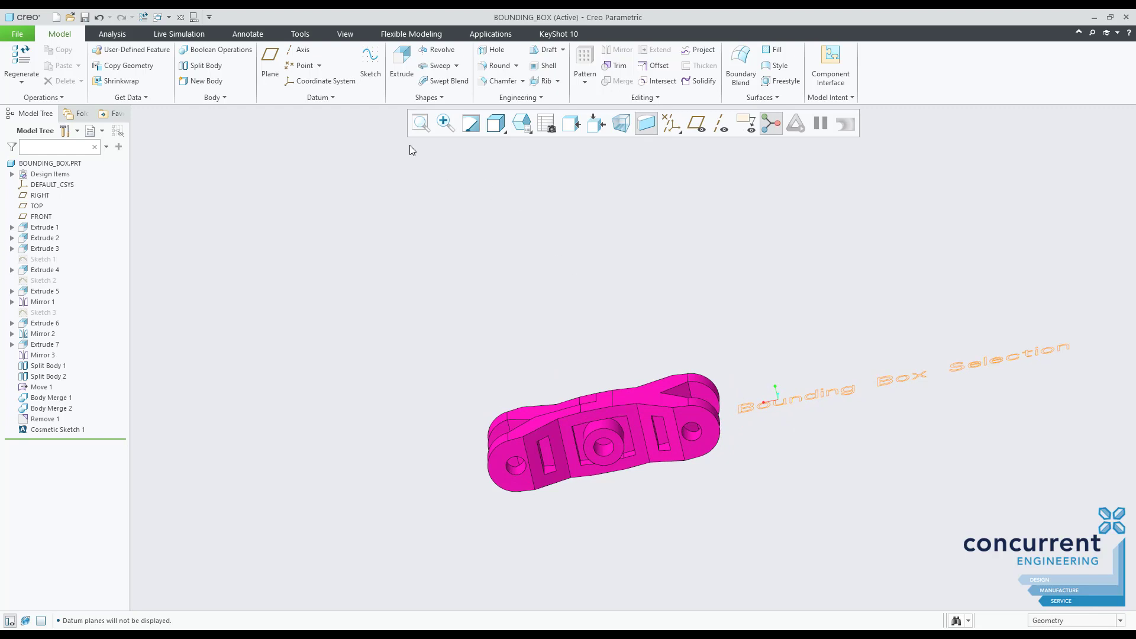
click(421, 123)
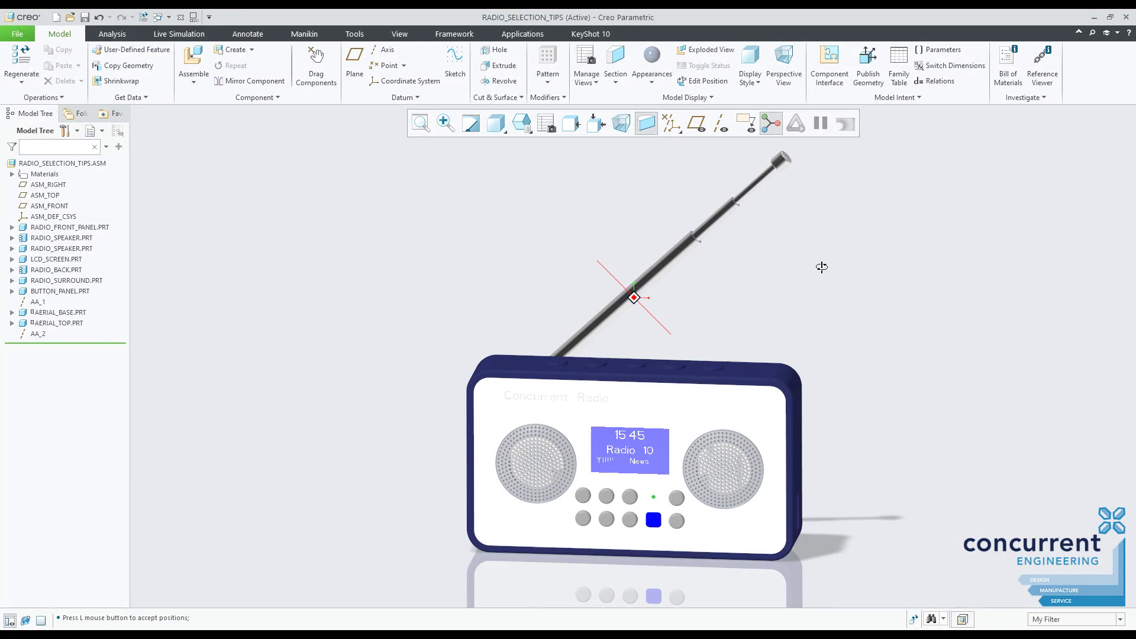
Box-select the radio assembly's front panel, one speaker, LCD screen, back, surround, button panel and top aerial part.
mouse_move(822, 267)
middle_down()
mouse_move(964, 256)
mouse_move(923, 251)
mouse_move(826, 284)
mouse_move(873, 276)
mouse_move(862, 254)
mouse_move(844, 271)
middle_up()
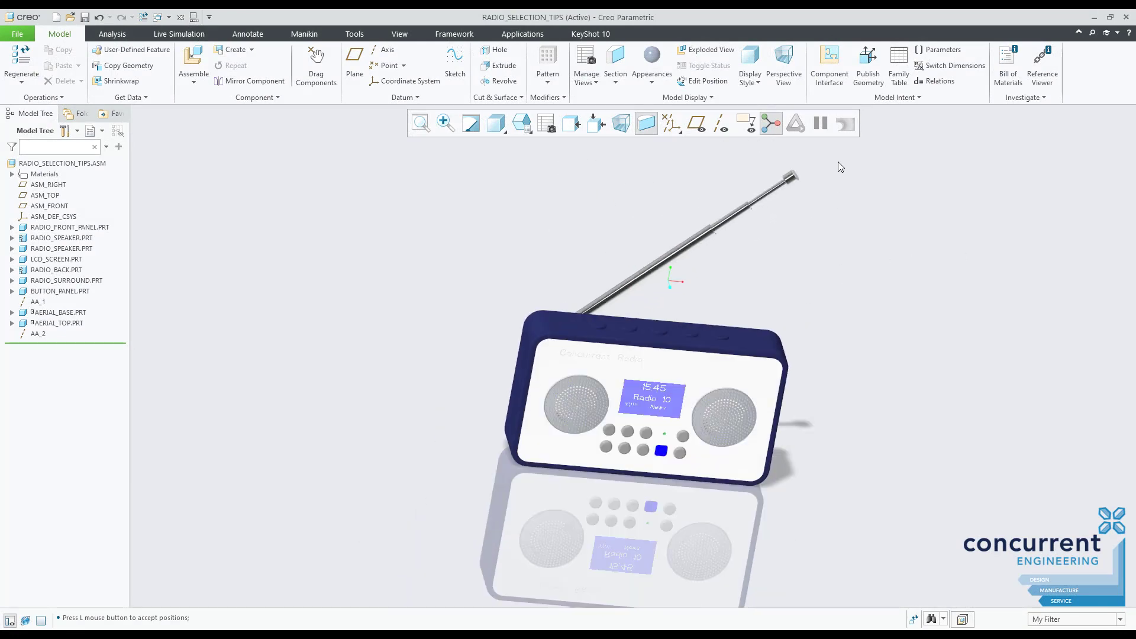
drag(663, 528, 664, 527)
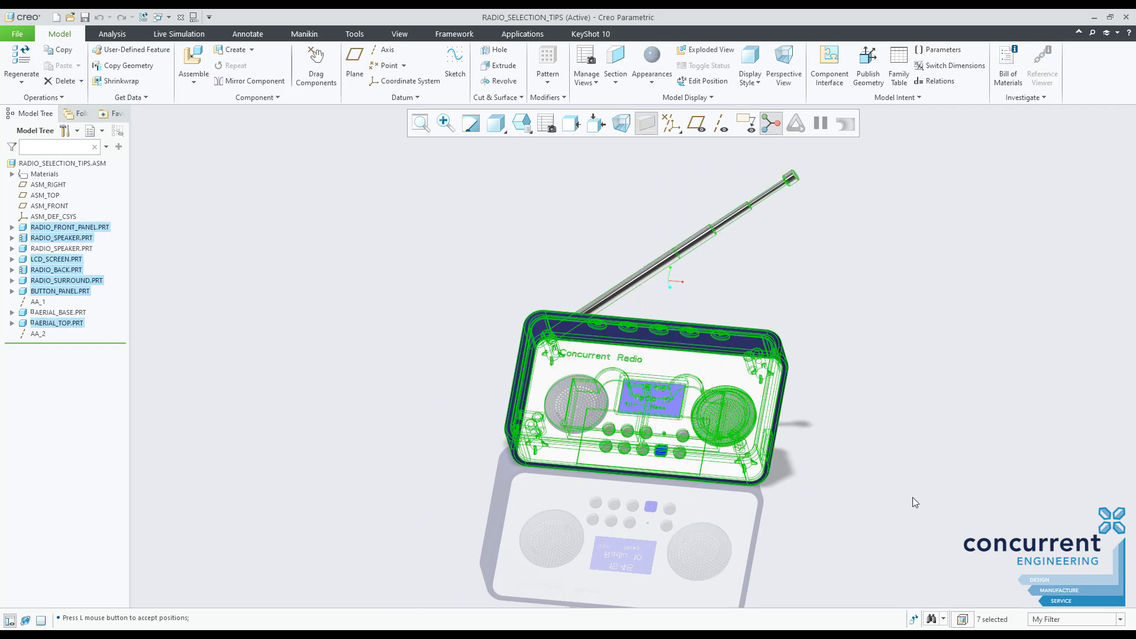
Clear the radio assembly selection and draw a left-to-right selection box over the radio's left side.
click(528, 282)
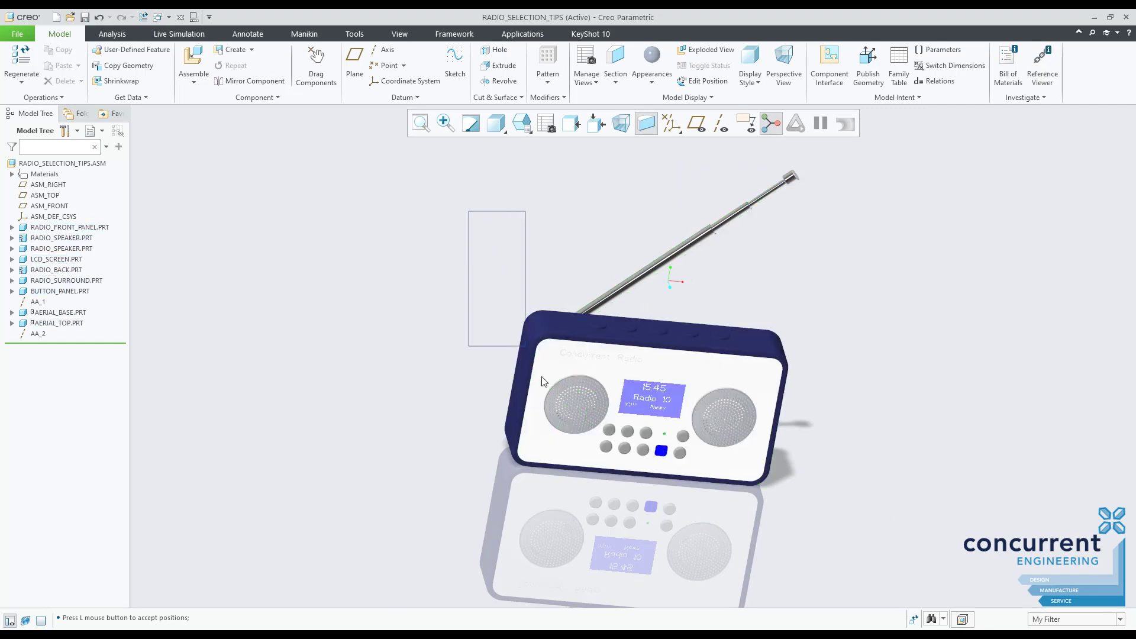
drag(622, 507, 622, 507)
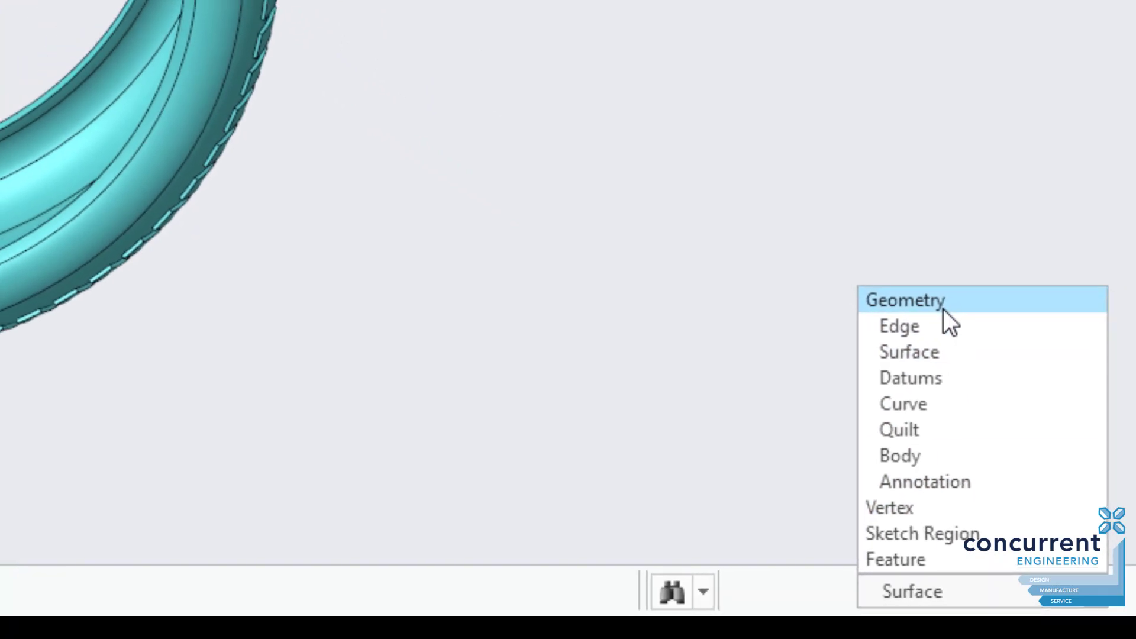
On the toroidal tyre, select a sidewall edge with the Edge filter and a tread vertex with the Vertex filter, and clear the selection.
click(947, 326)
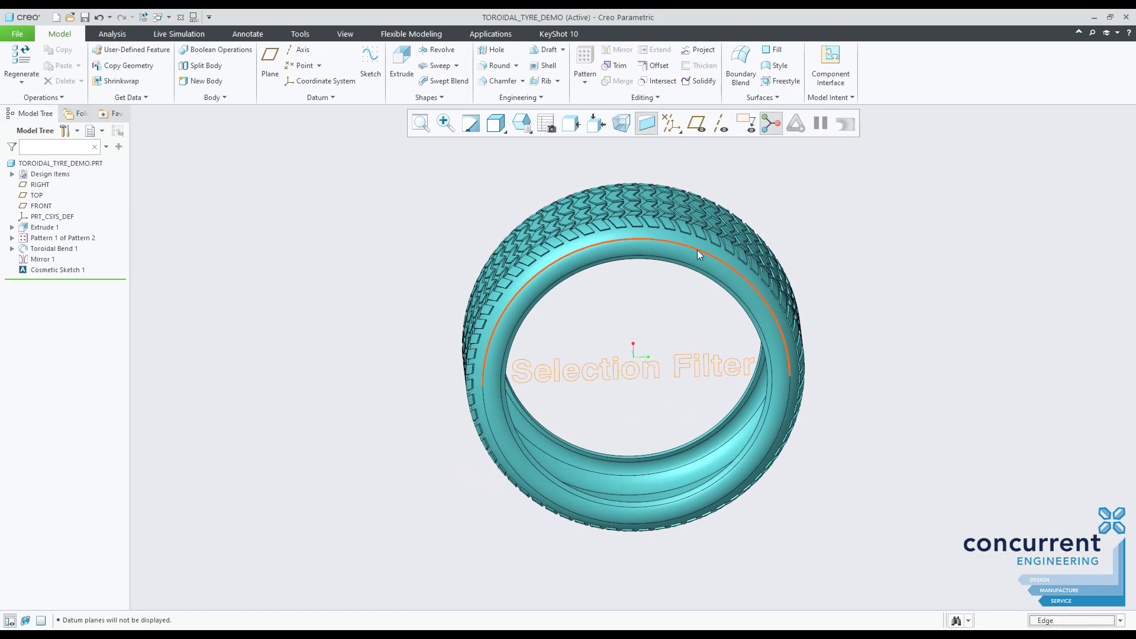
click(693, 251)
click(1097, 618)
click(1045, 578)
scroll(801, 350, up, 5)
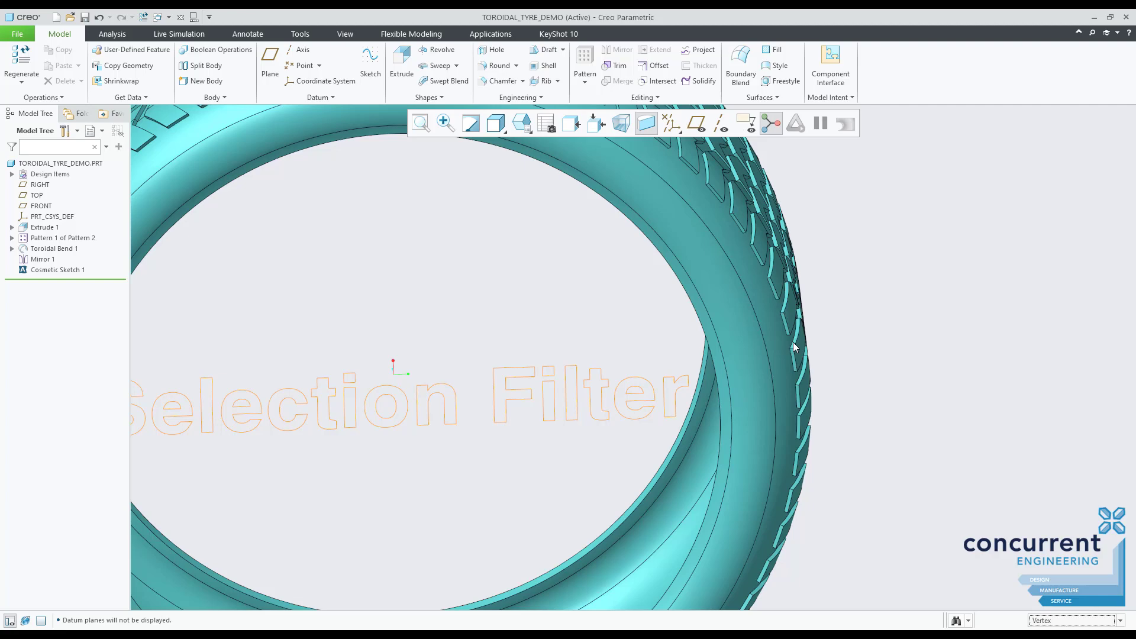
click(793, 352)
scroll(815, 339, up, 5)
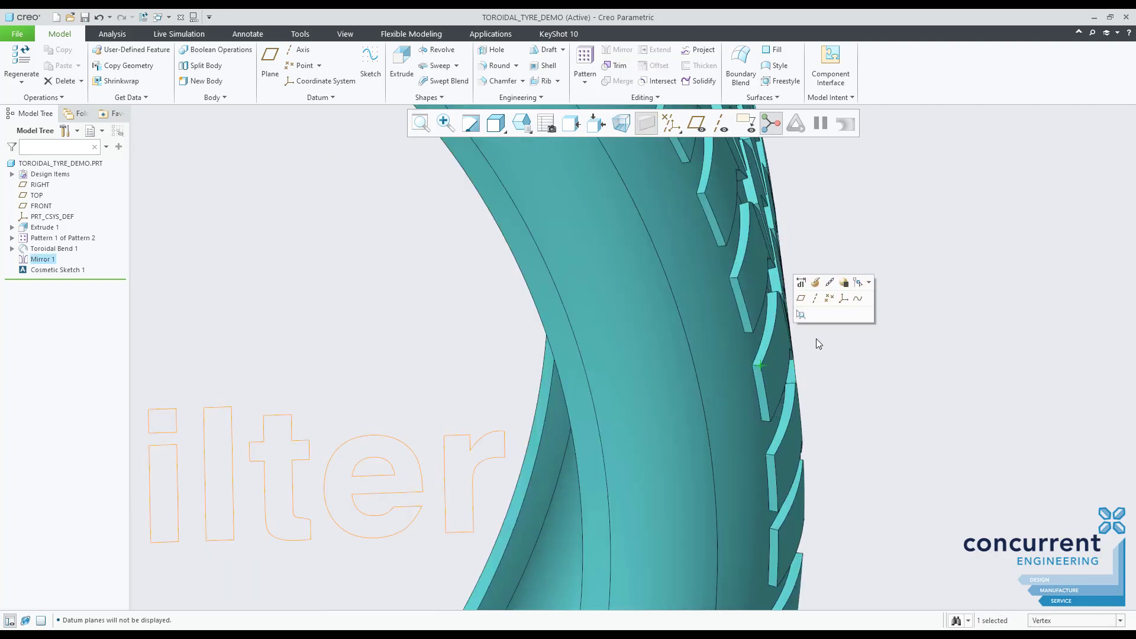
click(843, 363)
scroll(844, 364, down, 5)
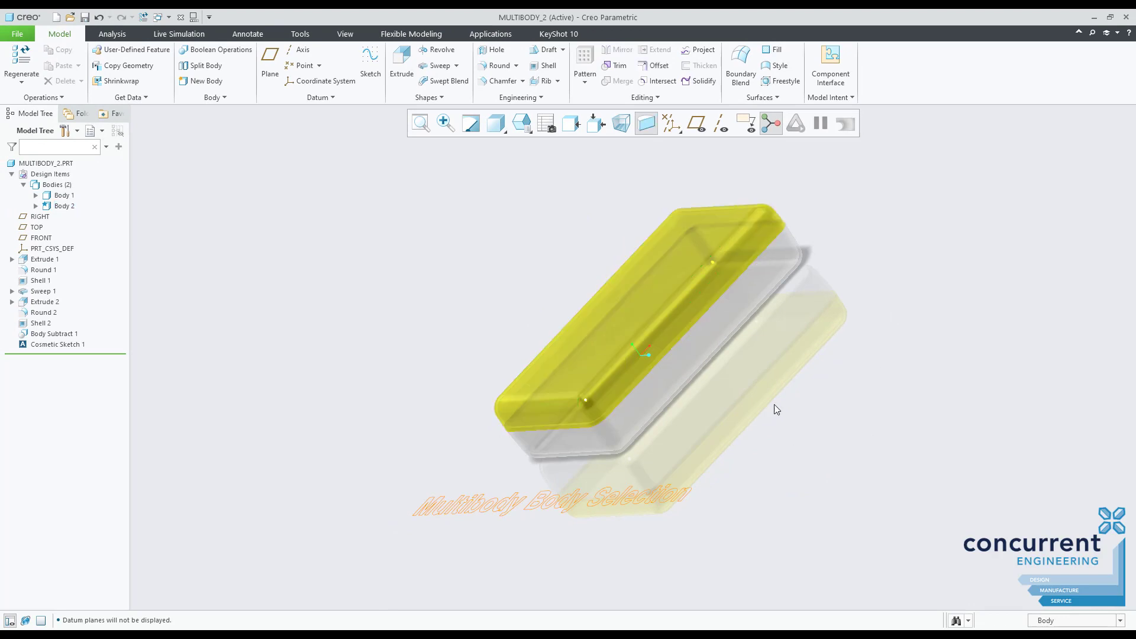
With the Body filter active, select the multibody tray's front body and clear the selection.
click(737, 308)
click(903, 416)
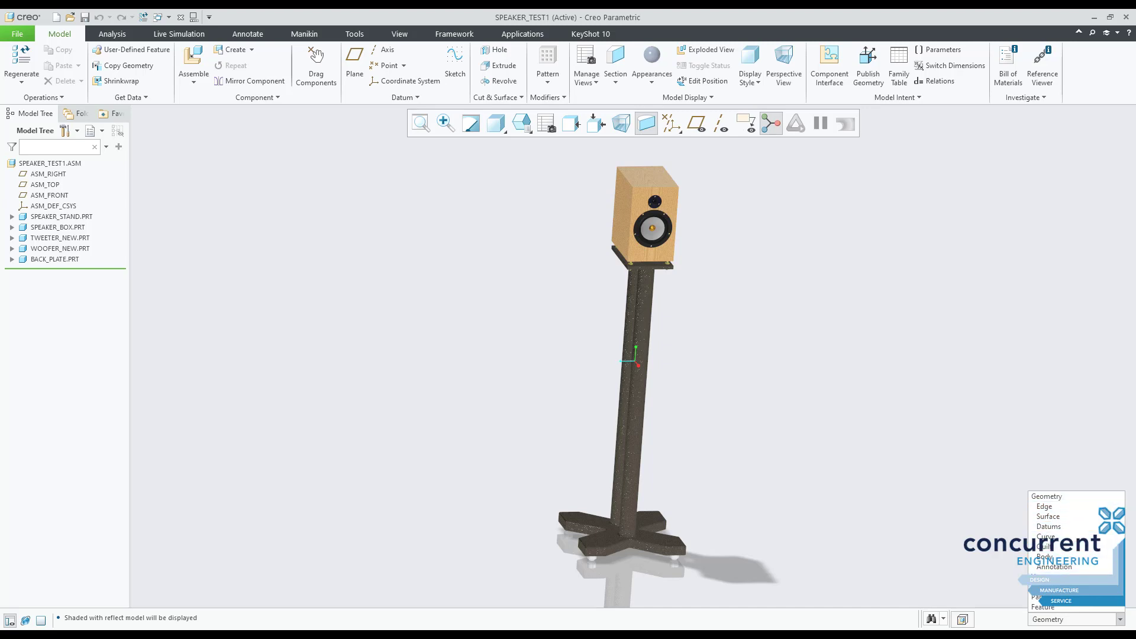
For the speaker assembly, add Part to My Filter as the default selection filter and make My Filter the active filter.
click(1043, 596)
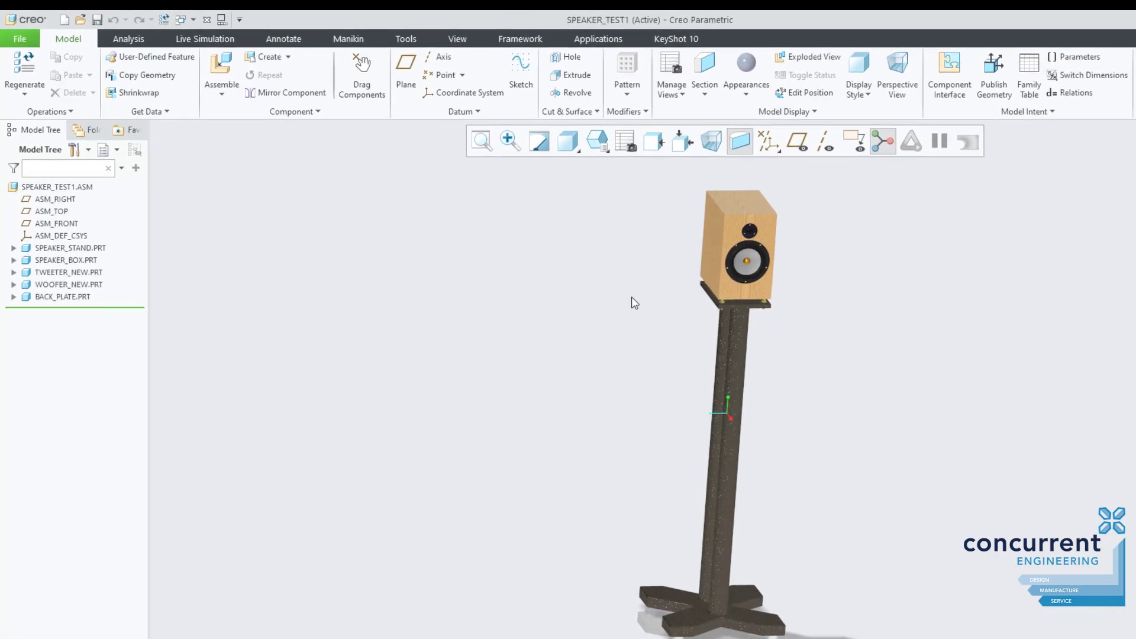
click(28, 37)
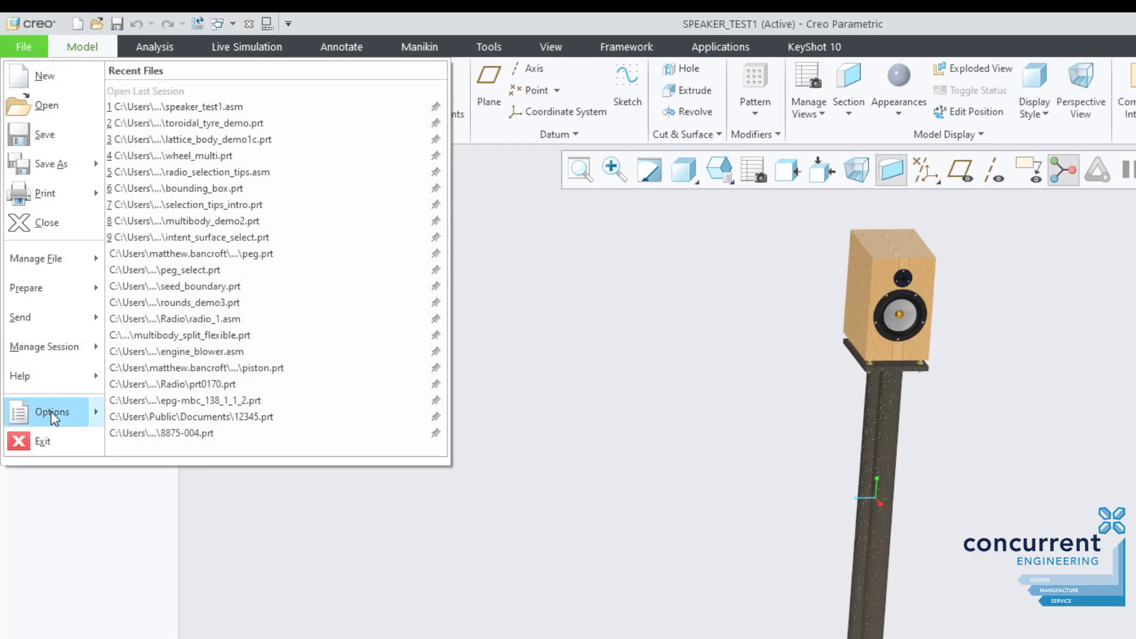
mouse_move(51, 415)
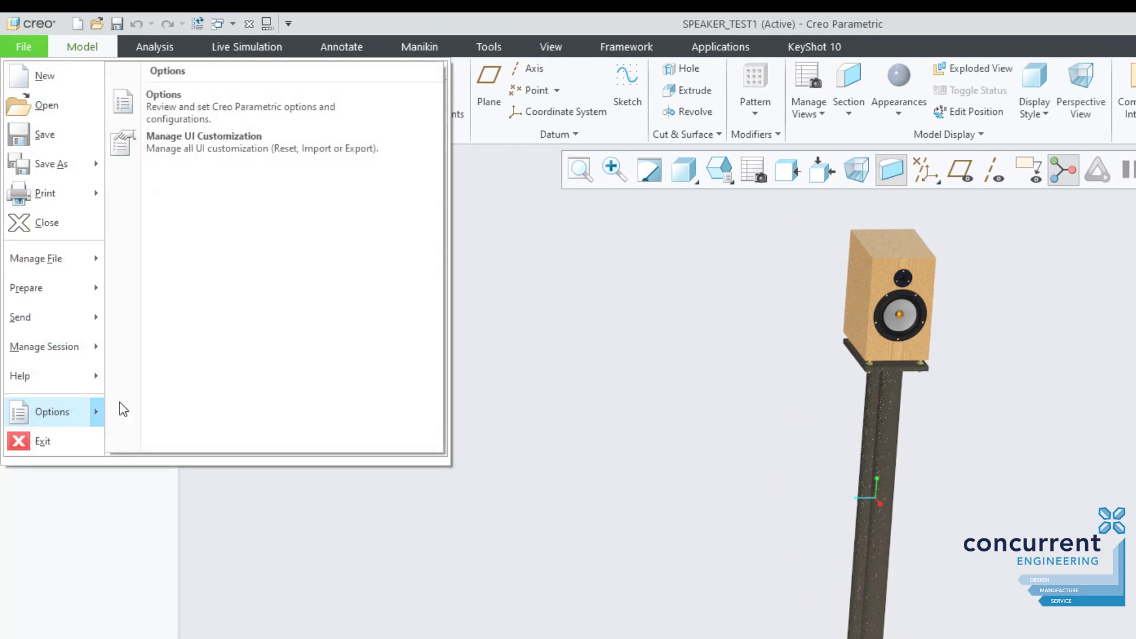
click(287, 98)
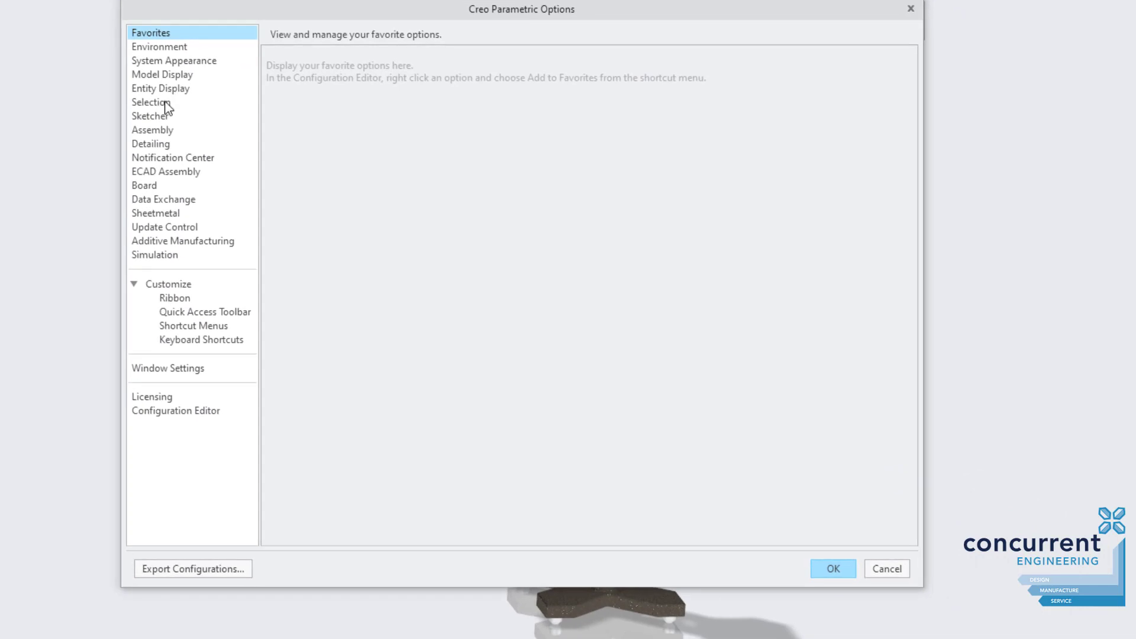
click(167, 107)
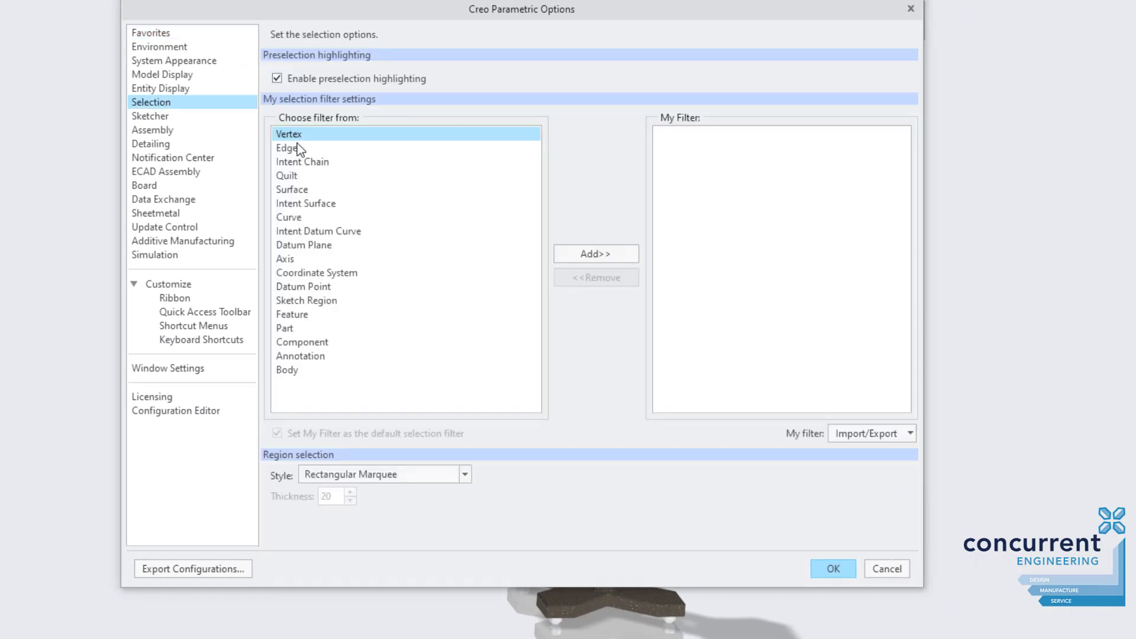
click(290, 329)
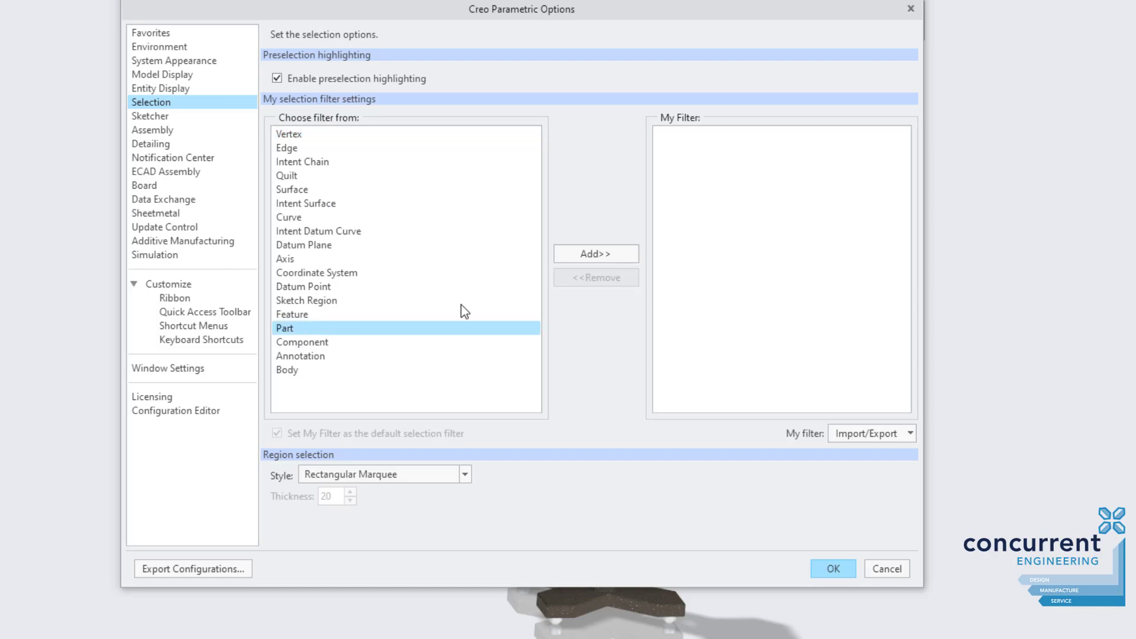
click(603, 248)
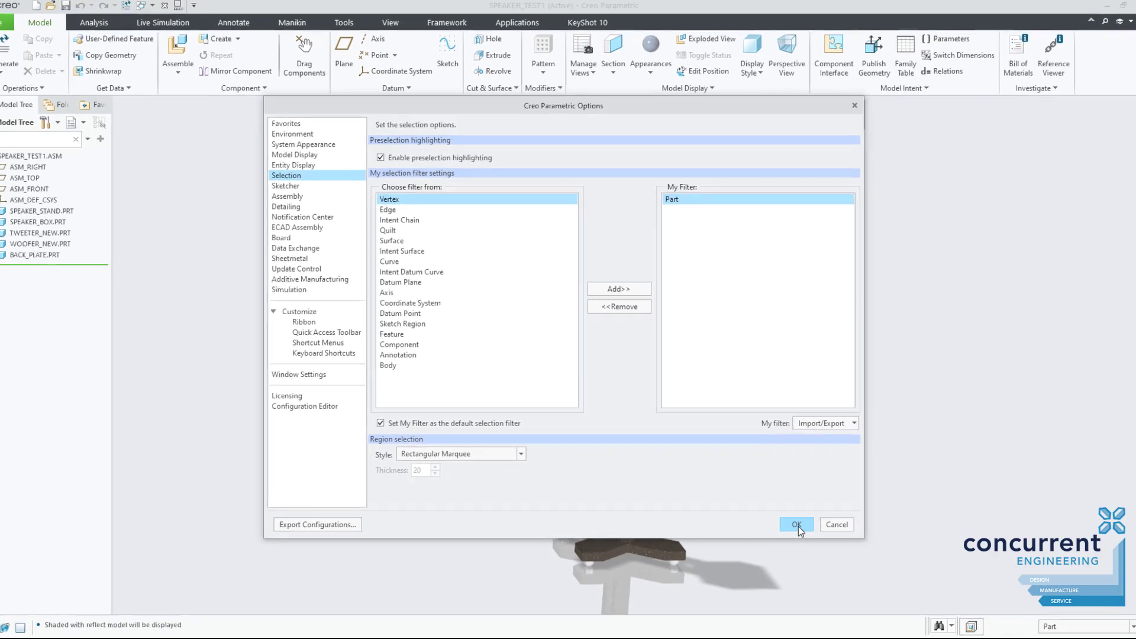
click(823, 555)
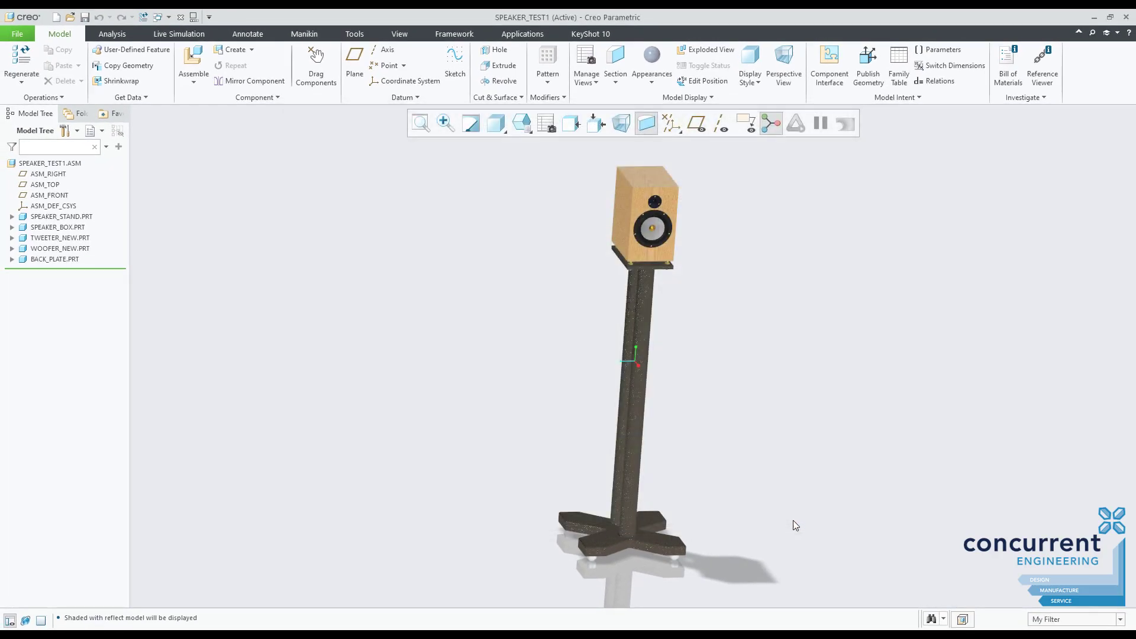
click(1086, 621)
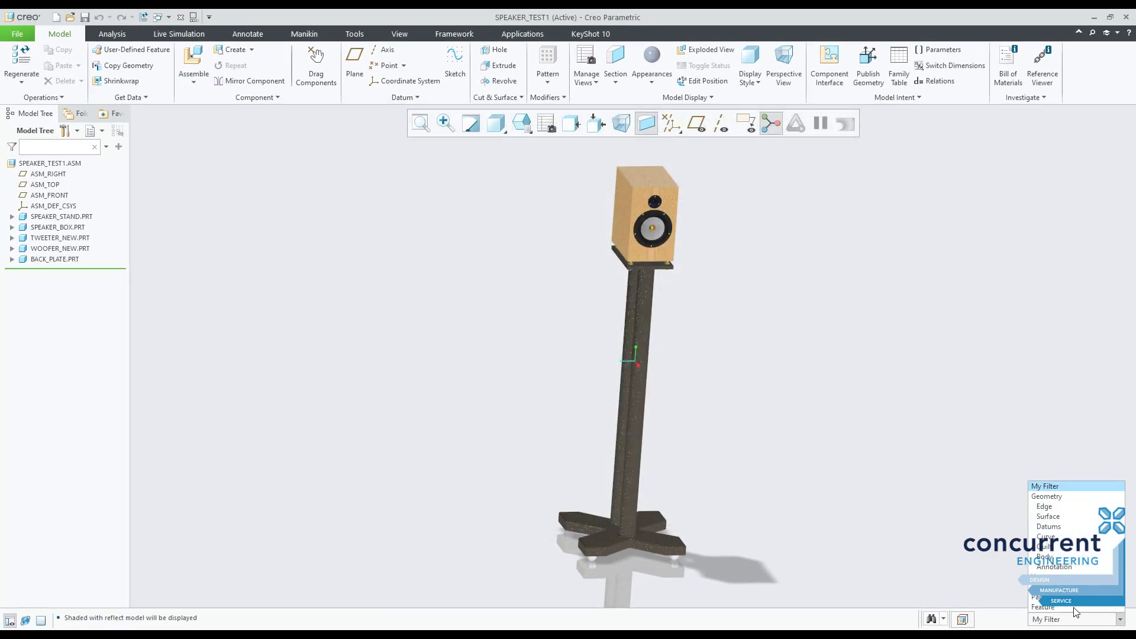
click(1062, 488)
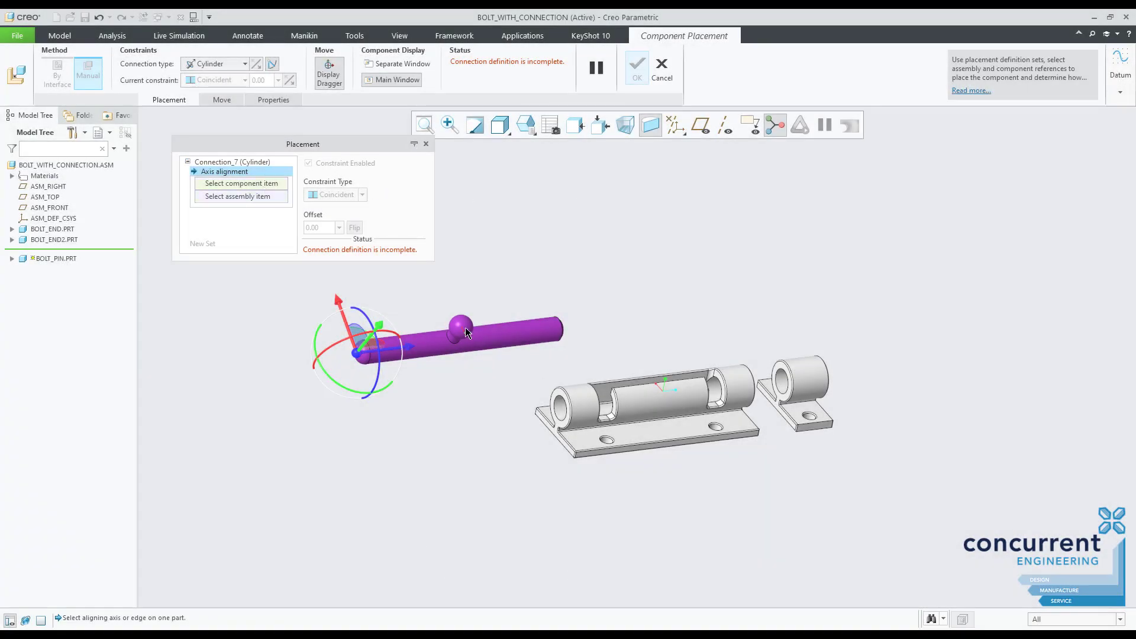
Place the bolt pin with a Cylinder connection between its shaft surface and the bolt end's hole, slide it into the housing and accept.
click(466, 331)
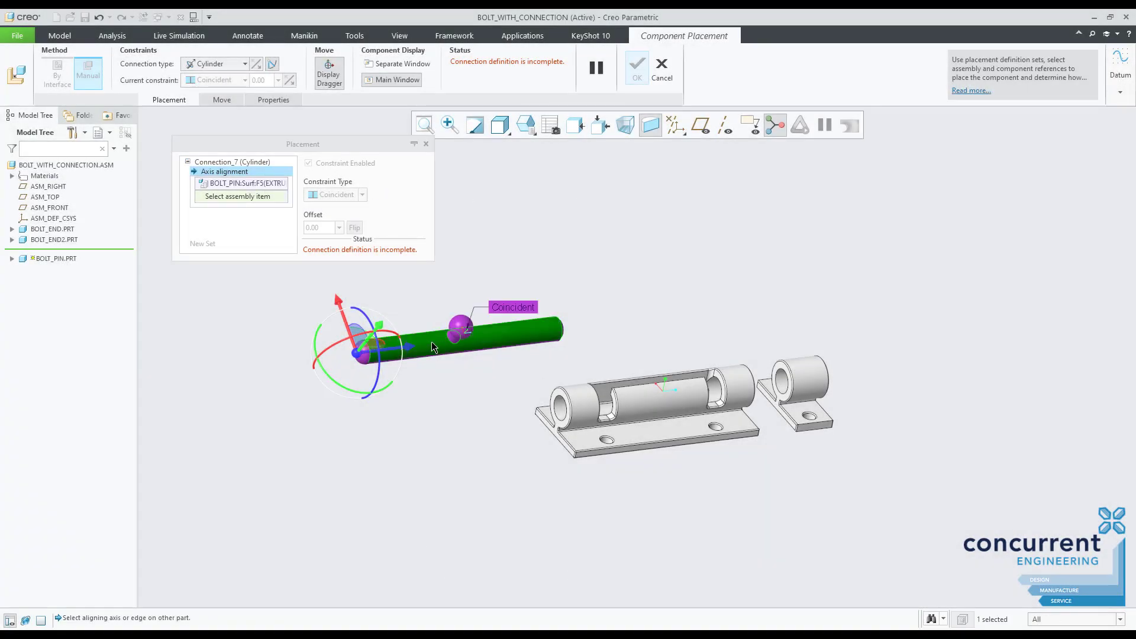
click(634, 408)
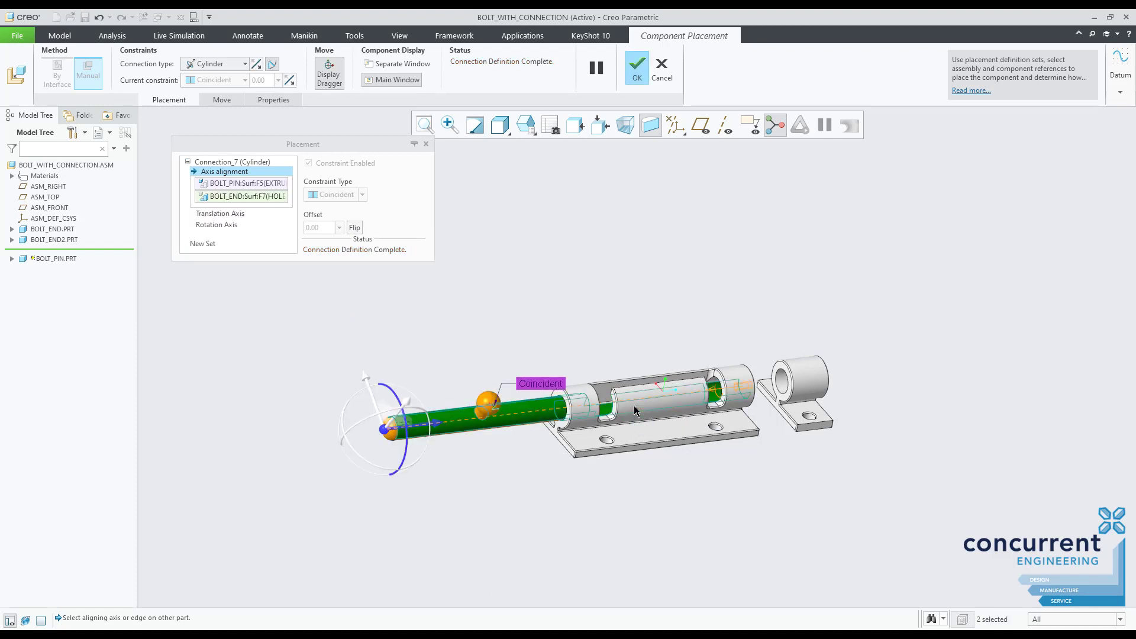
drag(431, 423, 656, 414)
click(644, 69)
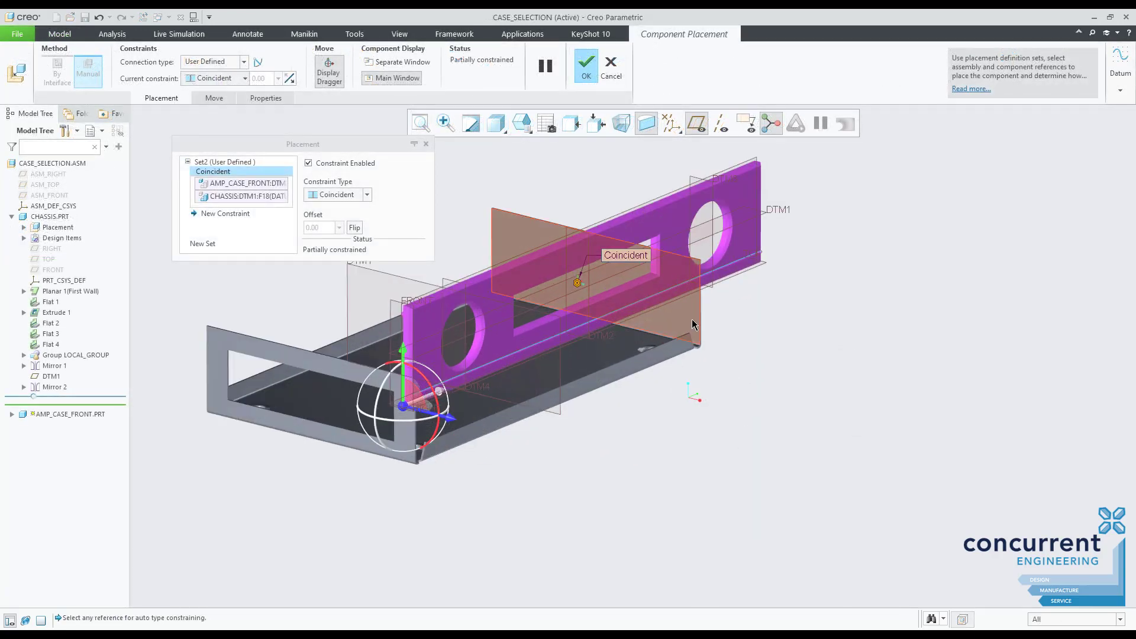
Fully constrain the amp case front with coincident references to the chassis's Flat 2 surface and, from its TOP plane, the Planar 1 surface, and accept.
scroll(697, 281, up, 5)
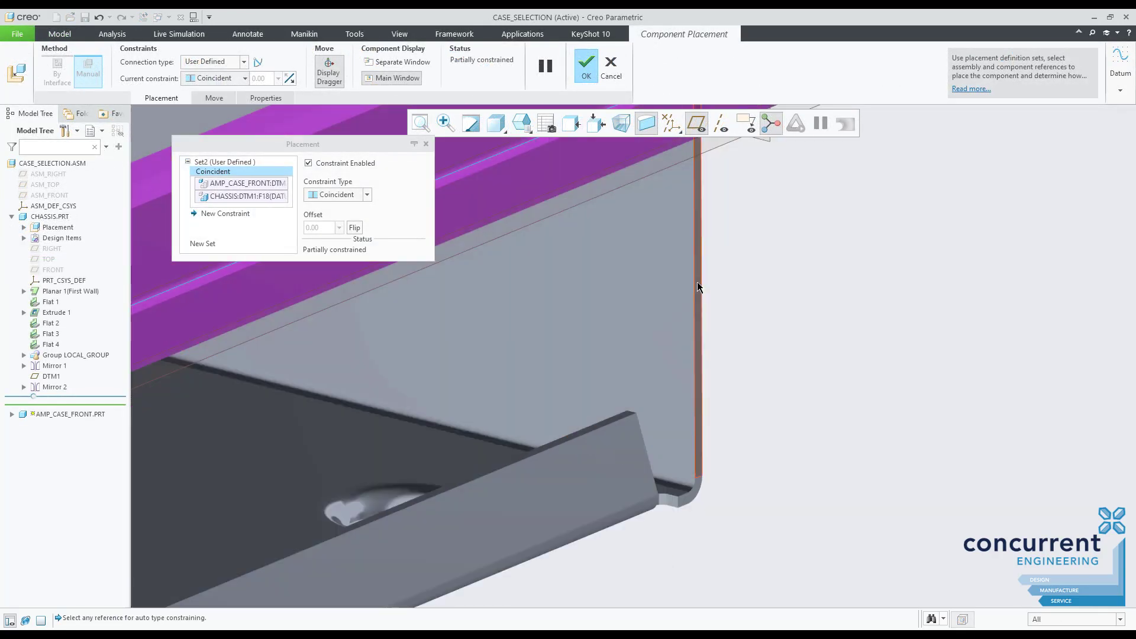
click(697, 281)
scroll(718, 310, down, 5)
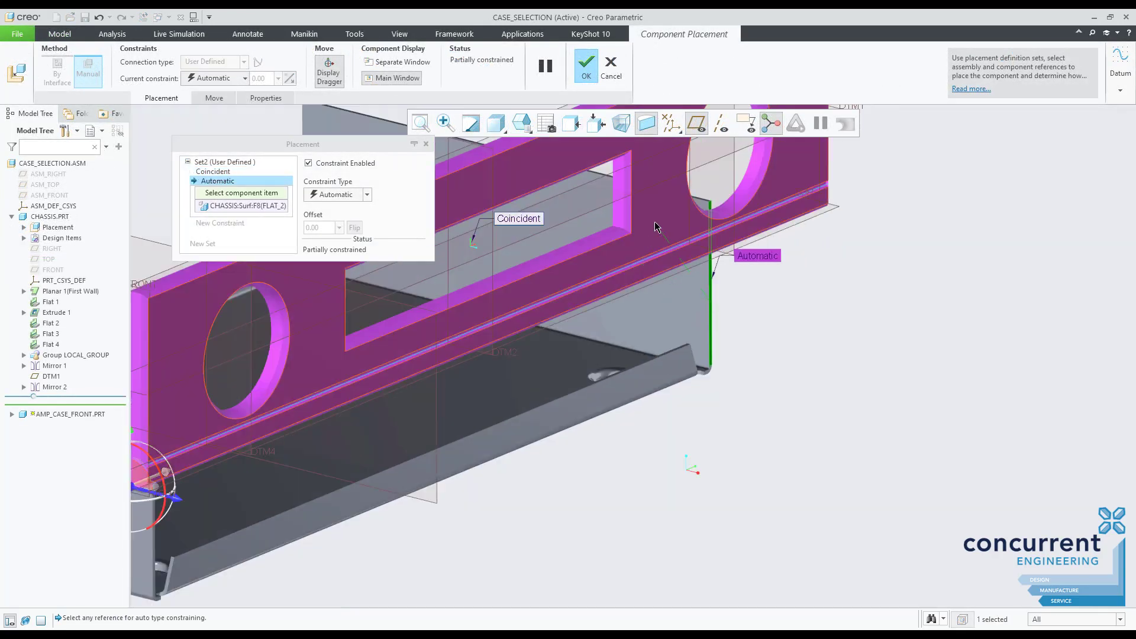
middle_drag(782, 367, 860, 479)
scroll(919, 435, up, 5)
click(921, 415)
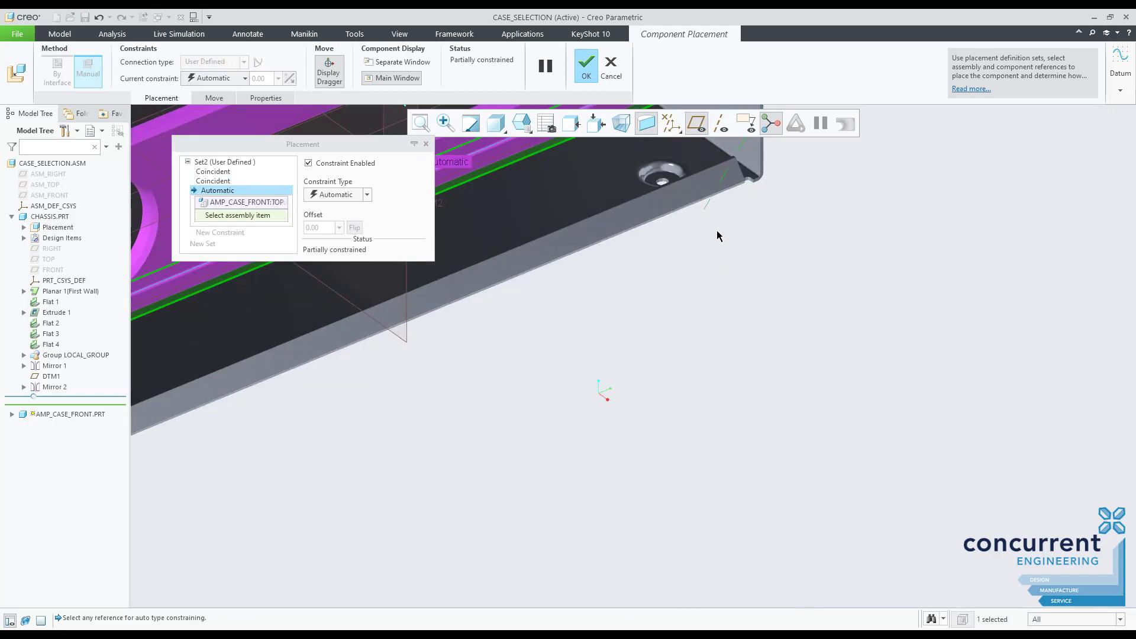
scroll(606, 269, up, 3)
click(606, 269)
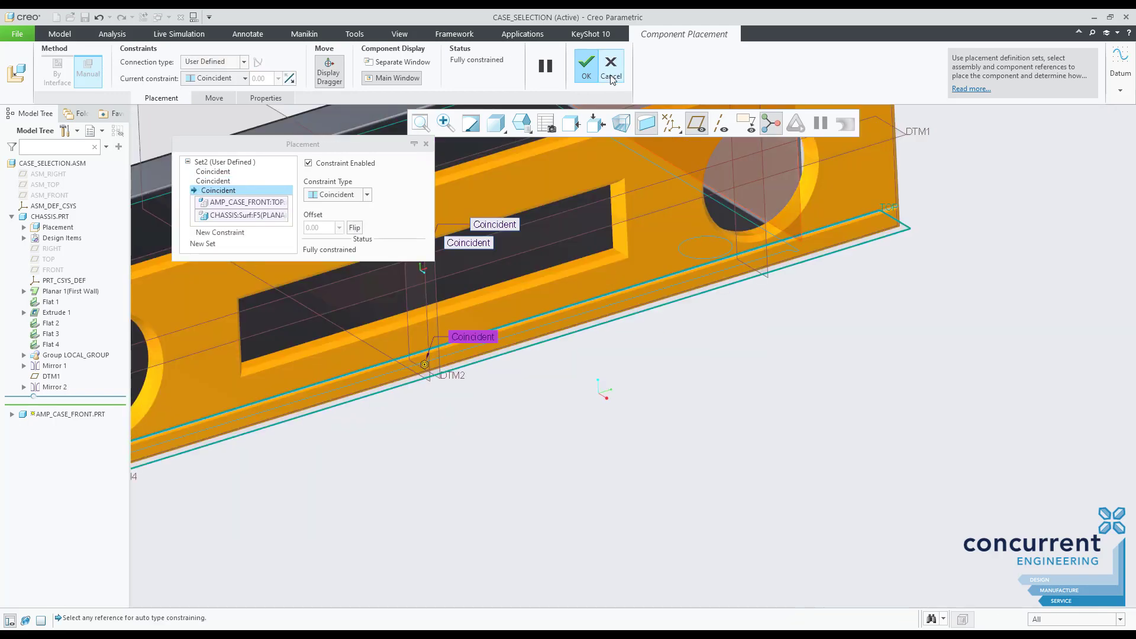
click(588, 69)
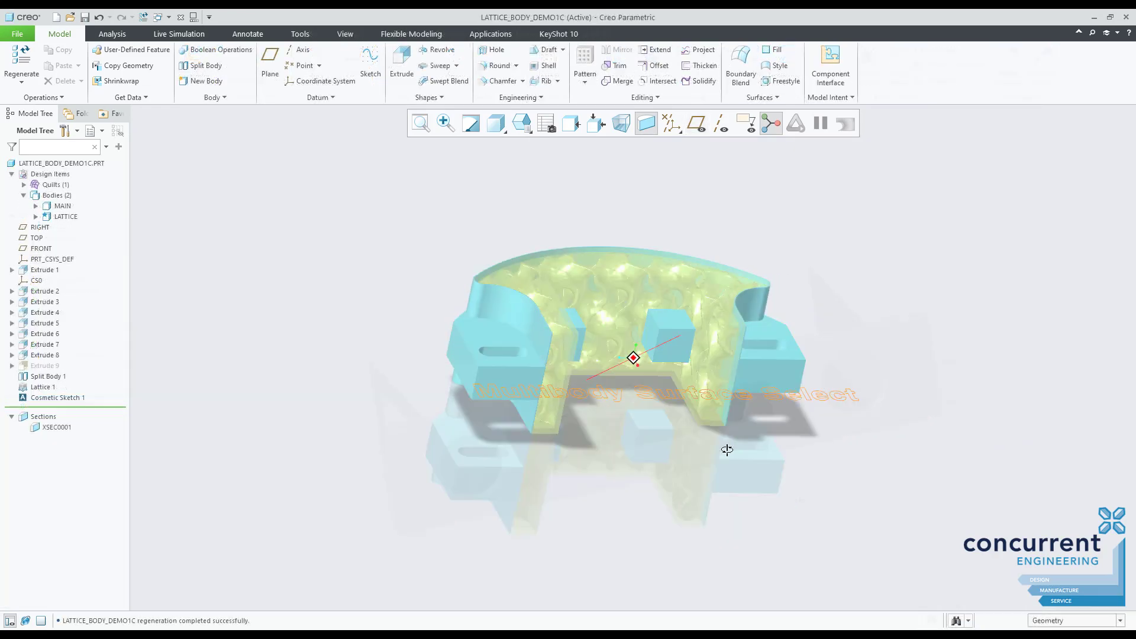
Select the top surface of the lattice part, extend the selection to the surfaces of all bodies, and clear it.
middle_drag(725, 449, 673, 298)
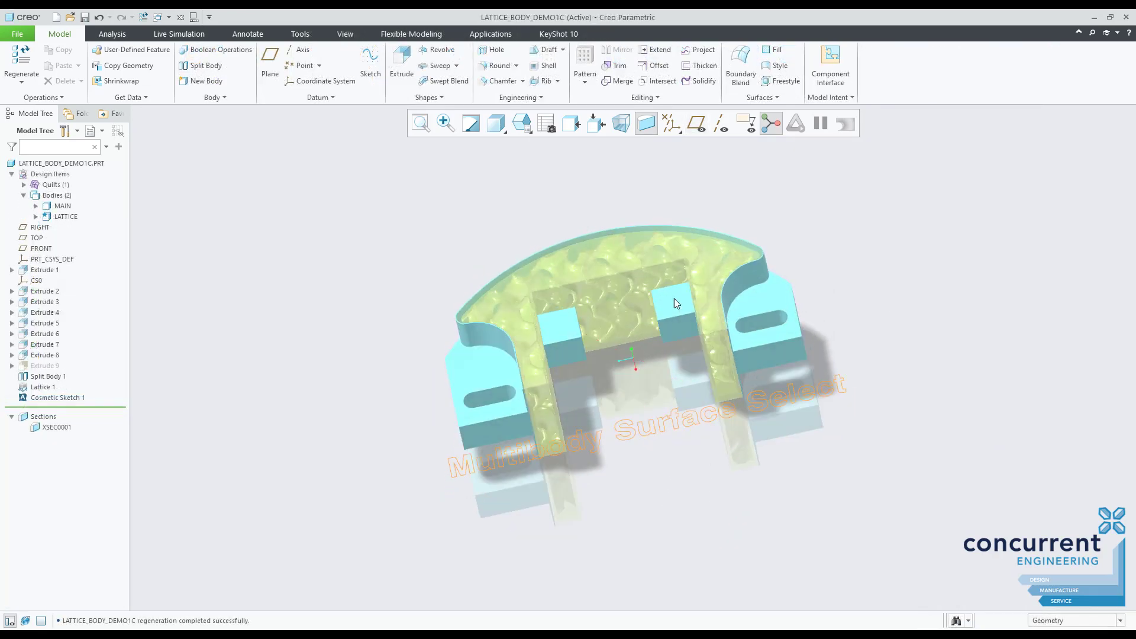
scroll(583, 218, up, 3)
click(585, 220)
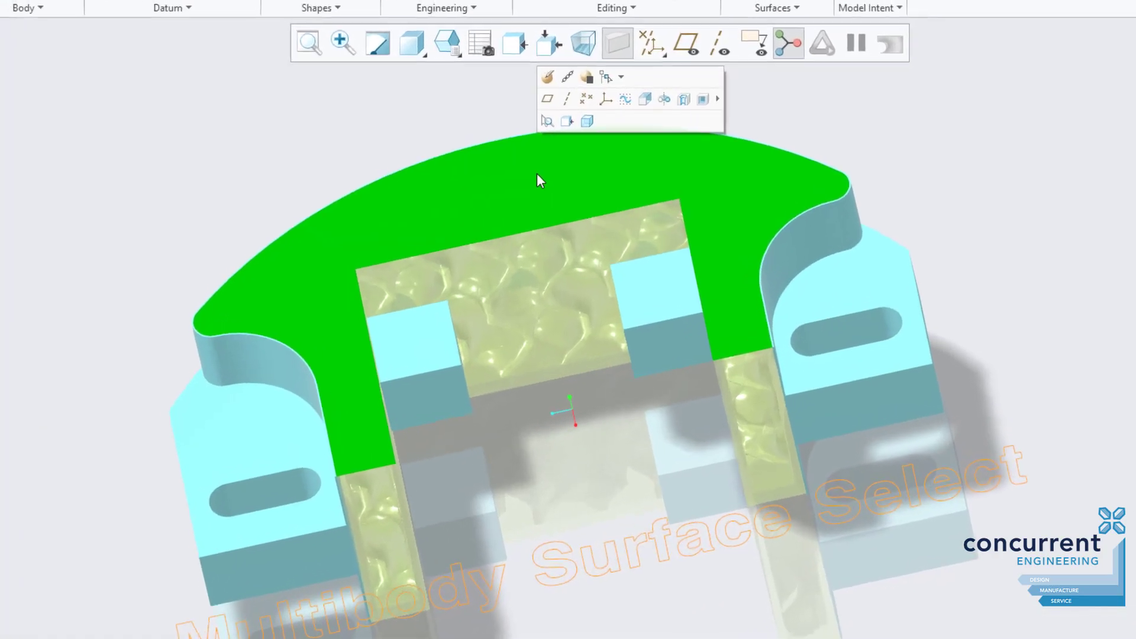
right_click(584, 219)
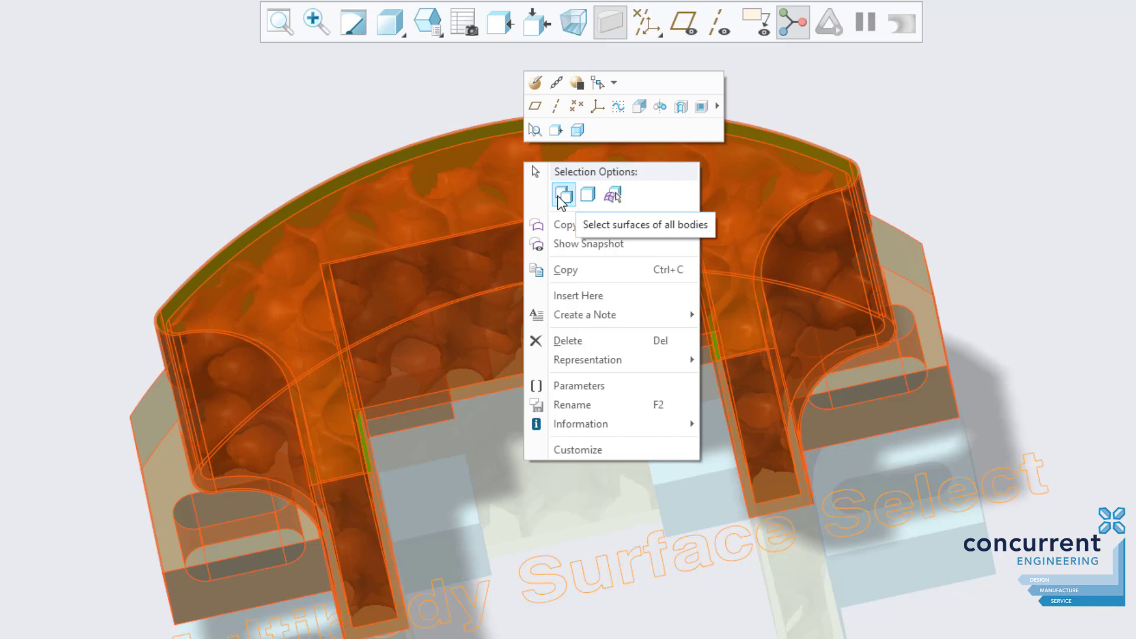
click(562, 196)
click(1000, 147)
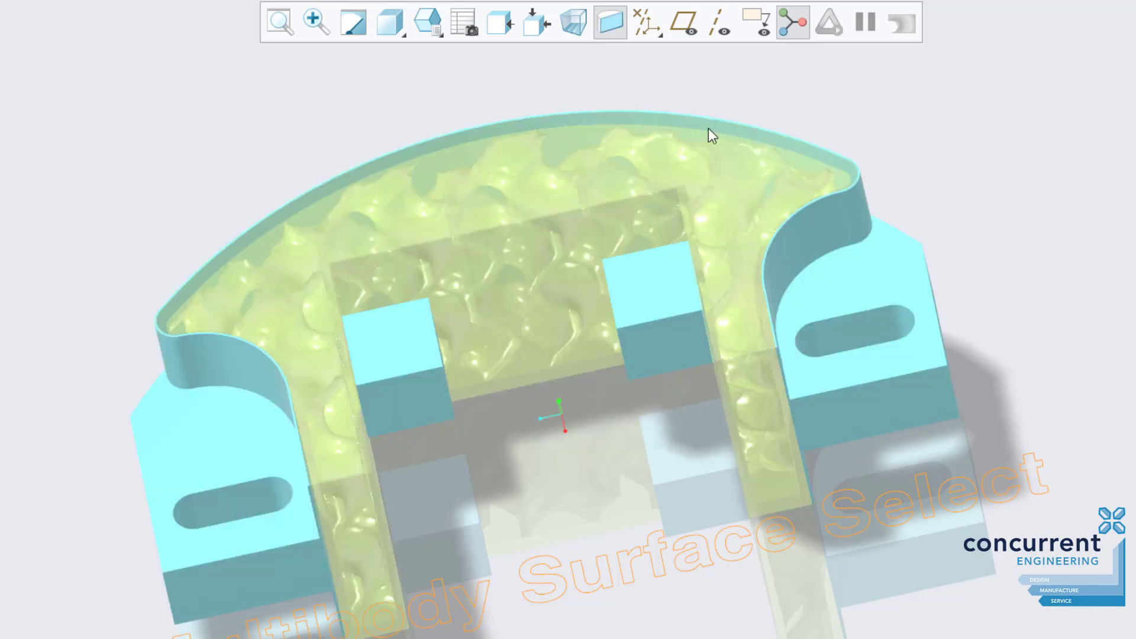
Reselect the curved section's top surface, extend the selection to the surfaces of that single body only, and clear it.
click(661, 146)
right_click(661, 147)
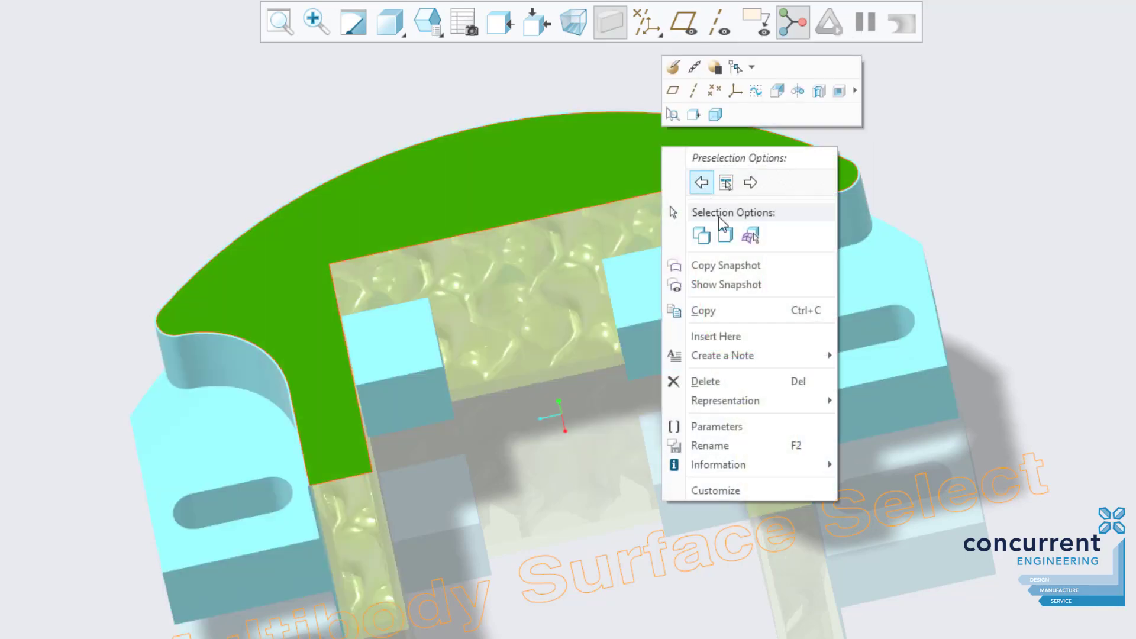
click(735, 236)
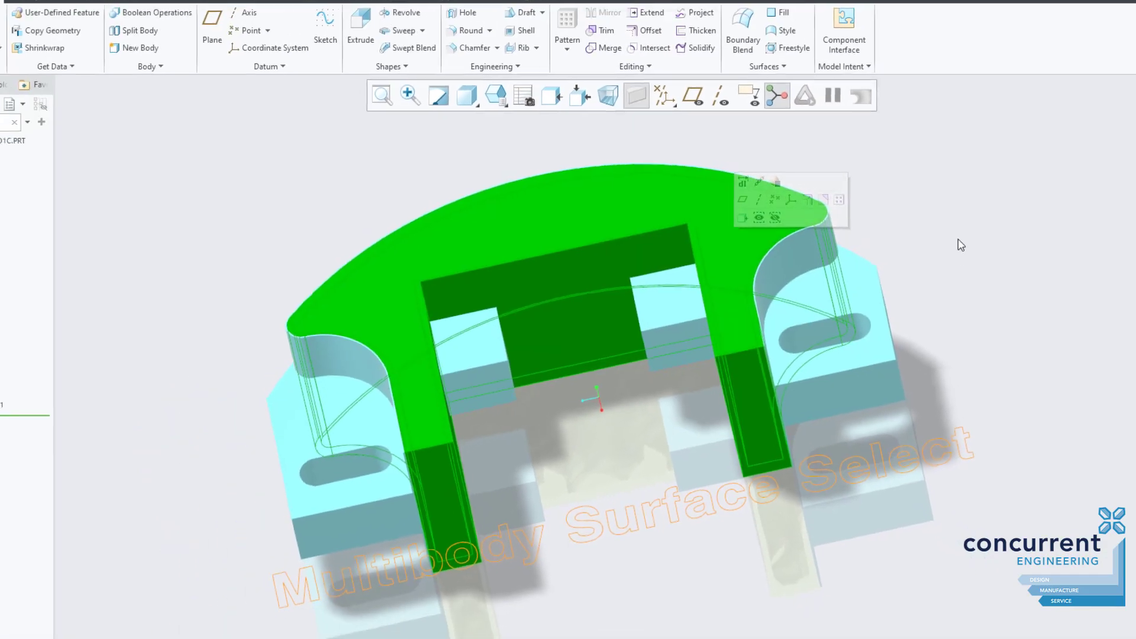
click(957, 239)
middle_drag(951, 263, 941, 237)
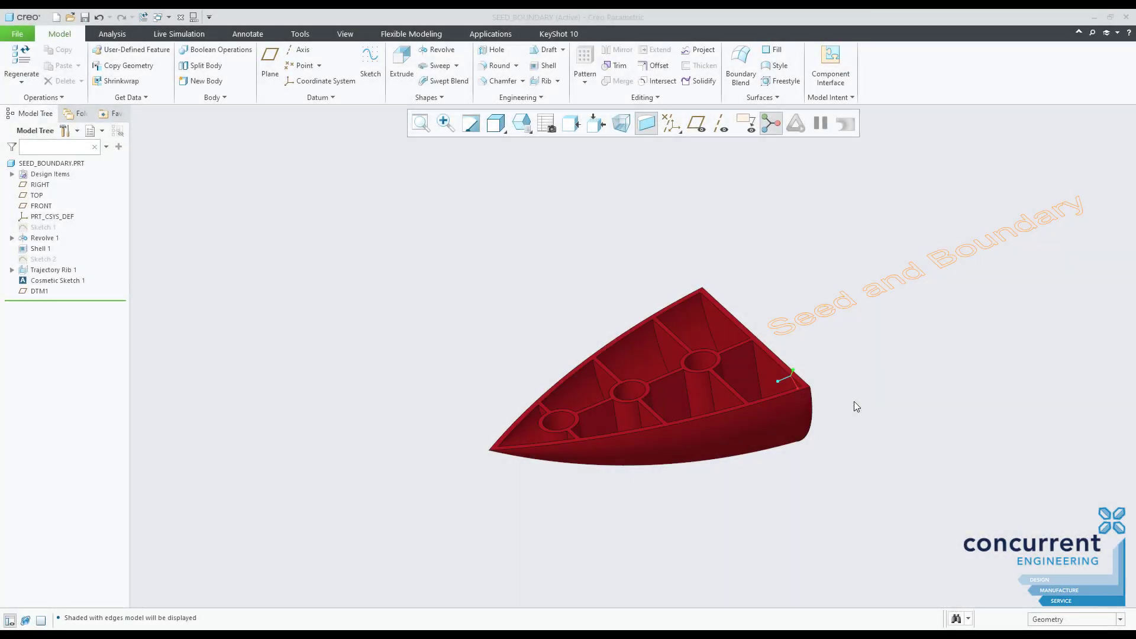
Select the ribbed shell's rim and interior surfaces, using the rim surface as the seed and the outer surface as the boundary.
mouse_move(802, 402)
middle_down()
mouse_move(912, 352)
mouse_move(891, 347)
middle_up()
scroll(656, 332, down, 5)
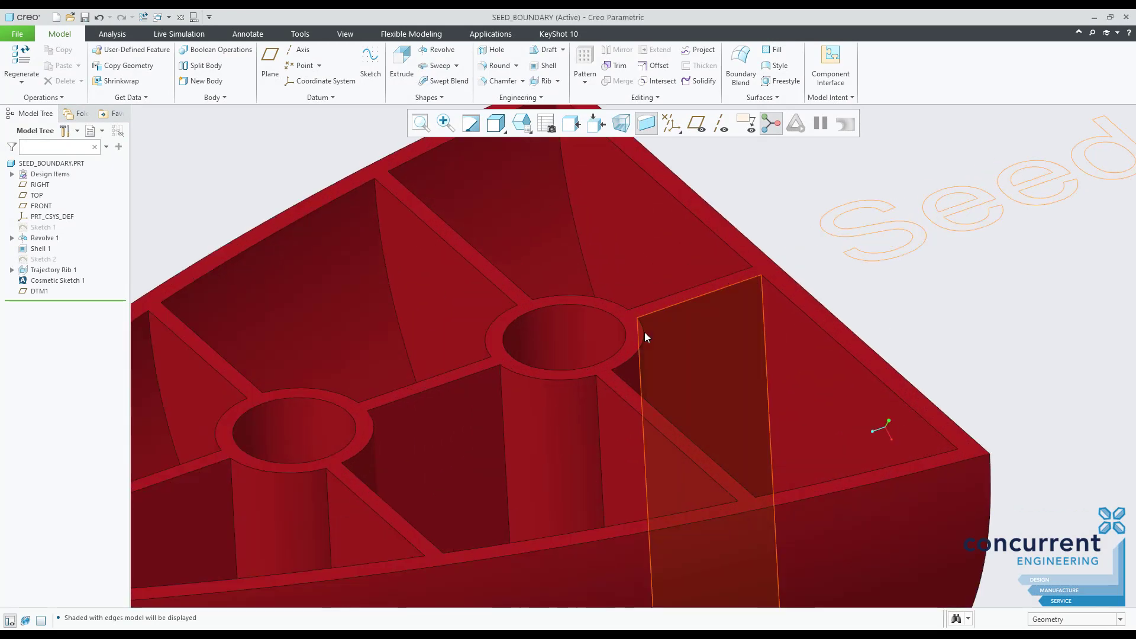
click(635, 327)
scroll(636, 327, up, 5)
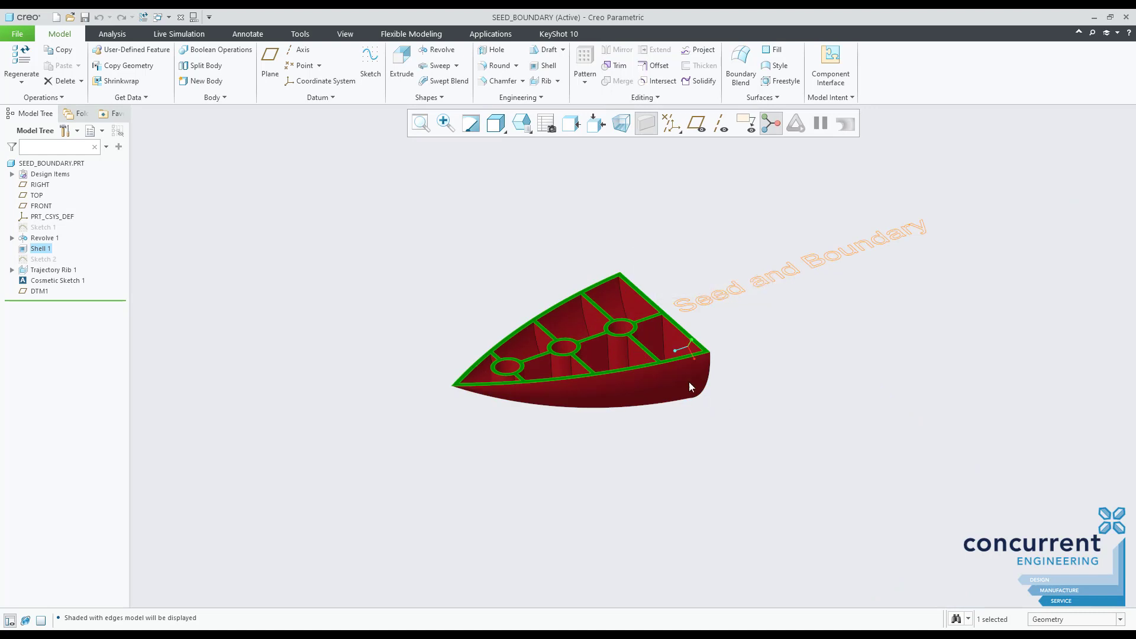
click(644, 379)
click(644, 380)
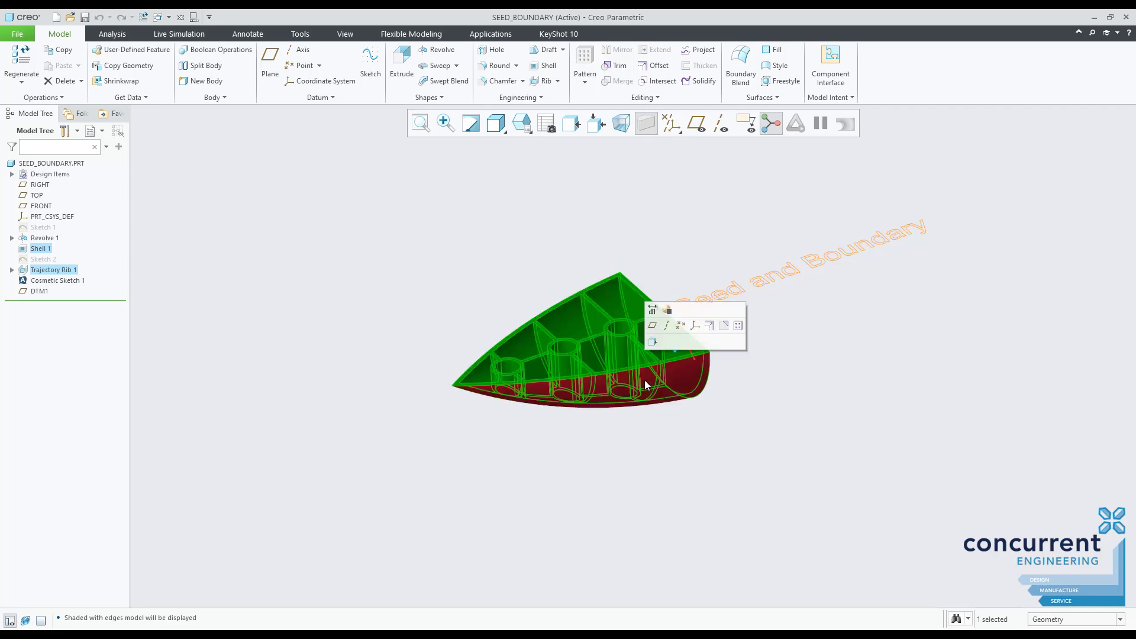
scroll(828, 344, up, 4)
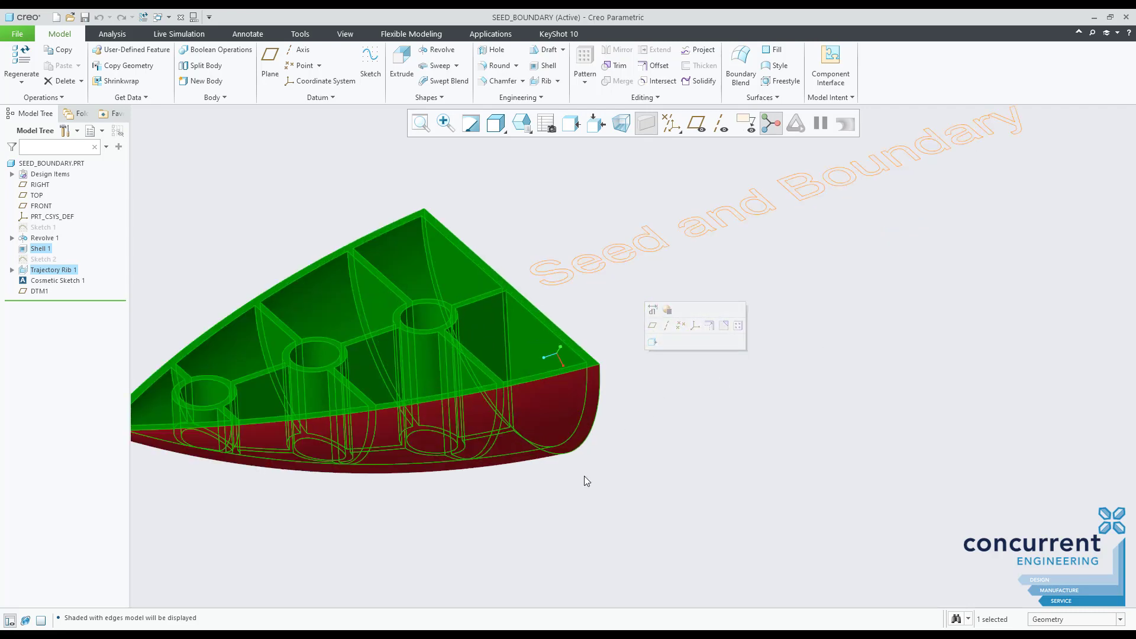
Exclude the ribbed shell's flat end surface from the seed-and-boundary selection, view the selection, and clear it.
middle_drag(584, 476, 536, 474)
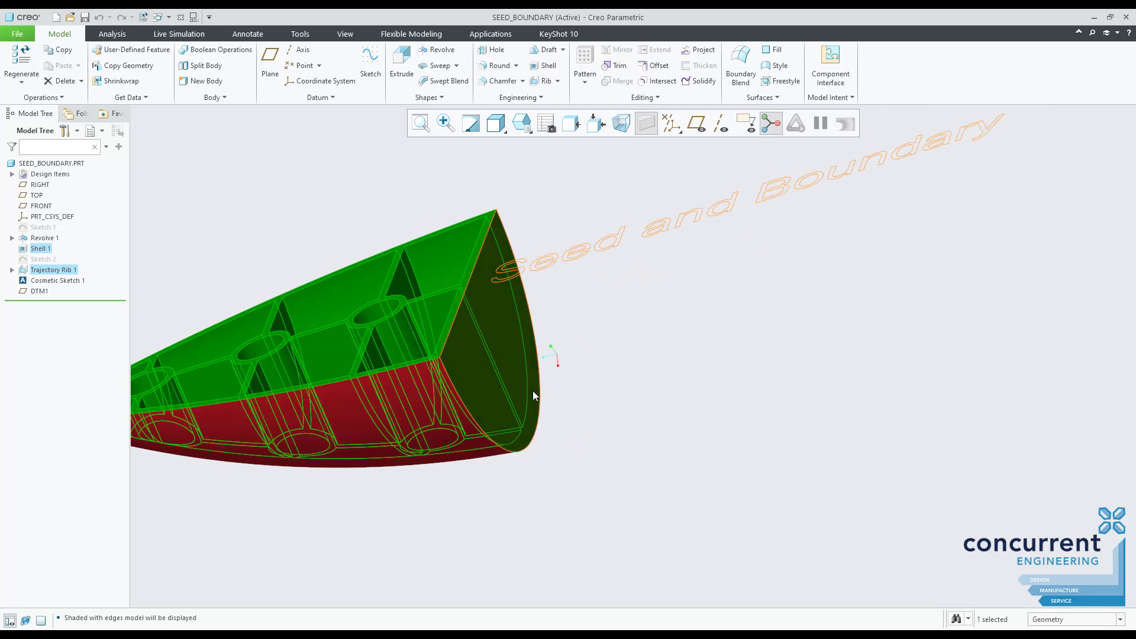
ctrl+click(514, 389)
scroll(577, 392, down, 5)
middle_drag(642, 373, 688, 375)
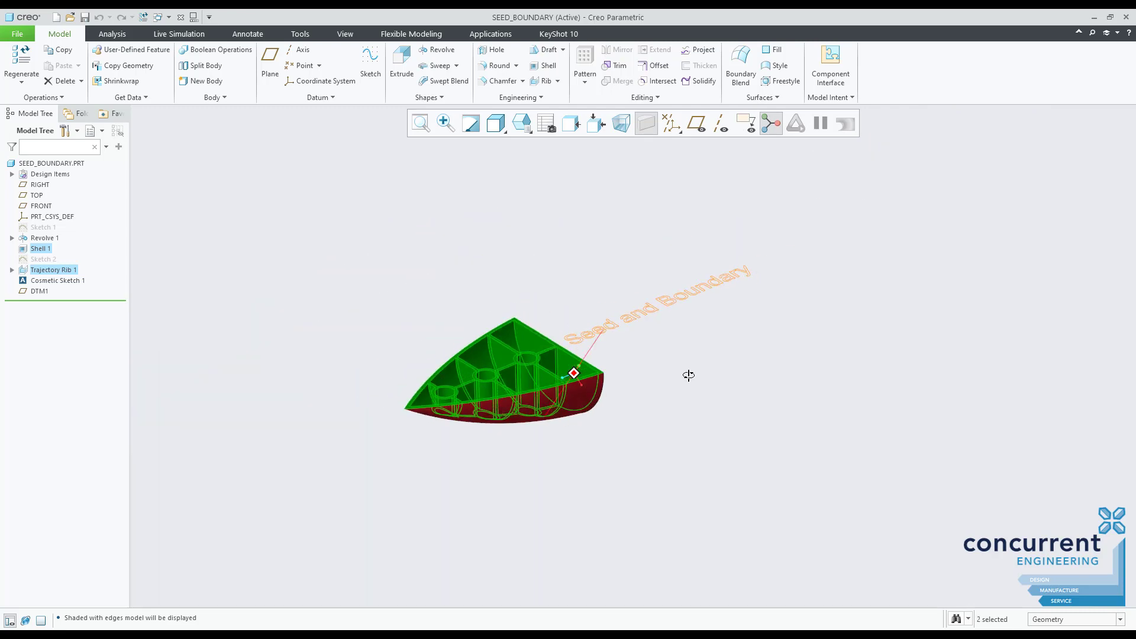
scroll(566, 406, up, 3)
mouse_move(567, 406)
middle_down()
mouse_move(604, 423)
mouse_move(622, 453)
mouse_move(690, 424)
mouse_move(601, 432)
mouse_move(554, 414)
middle_up()
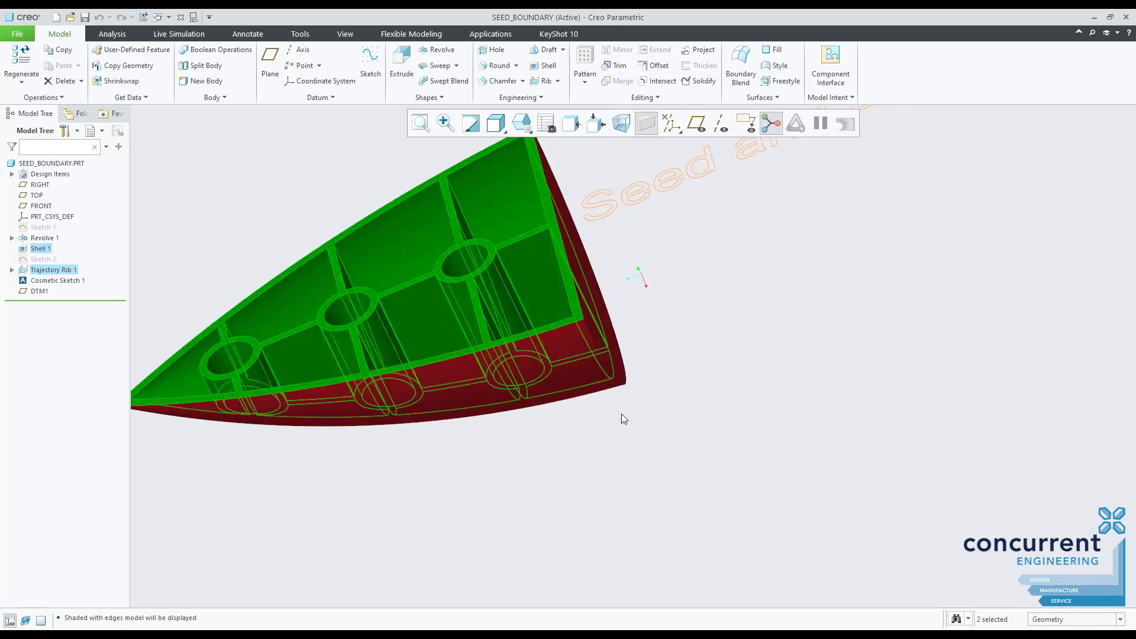
scroll(624, 419, down, 3)
middle_drag(690, 385, 723, 368)
click(724, 366)
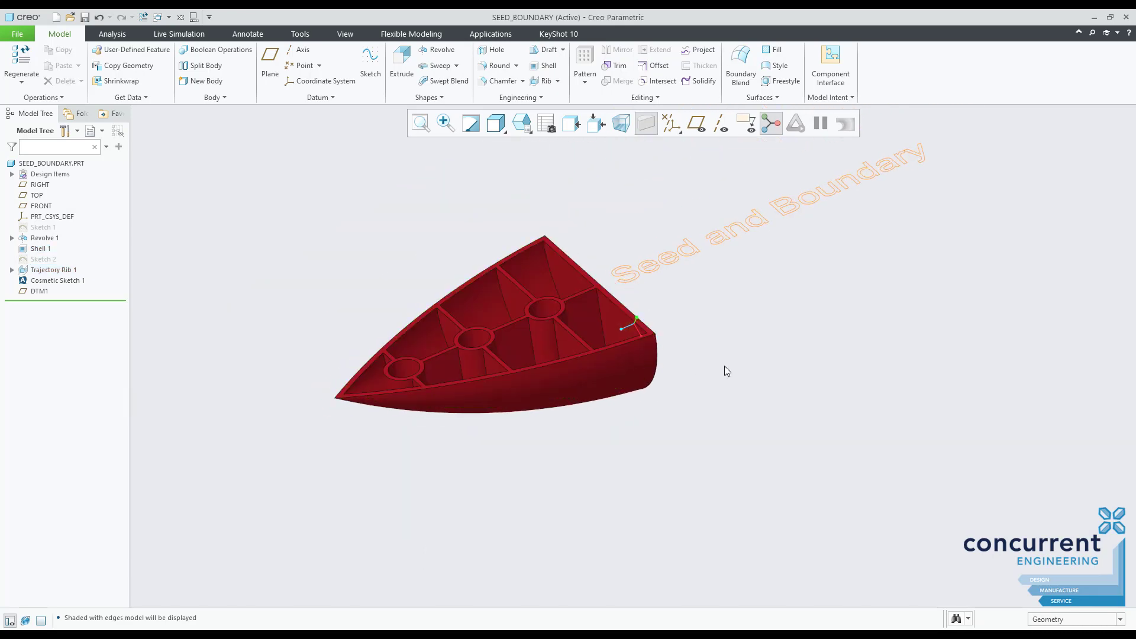
scroll(724, 371, up, 2)
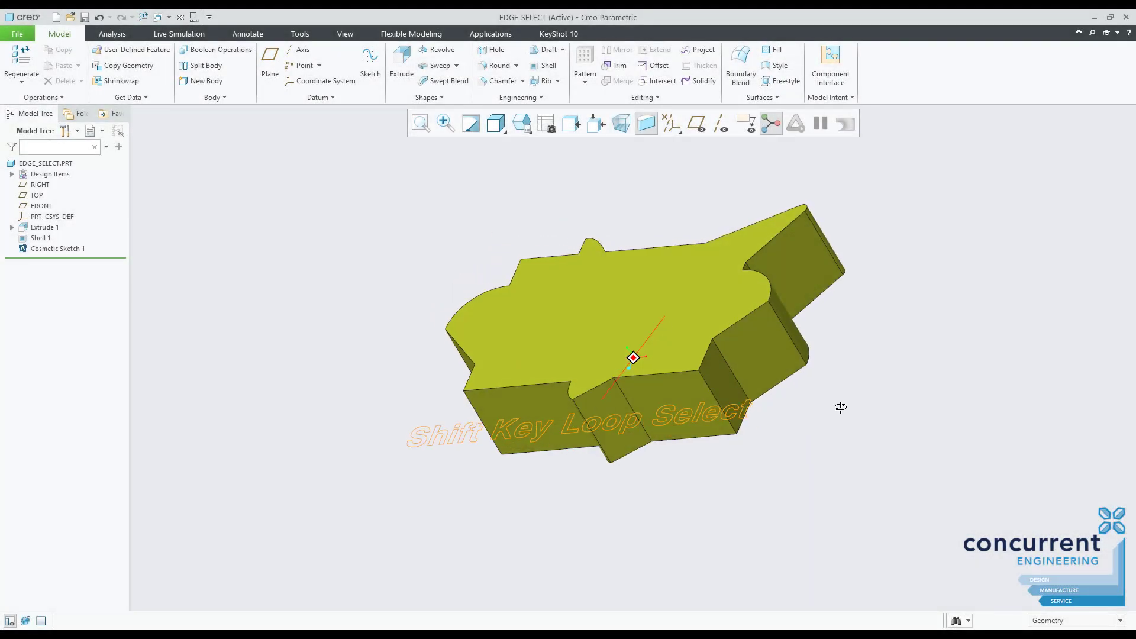
Select the full edge loop around the plate's top surface and chamfer it with a D x D distance of 1.2.
middle_drag(840, 407, 844, 408)
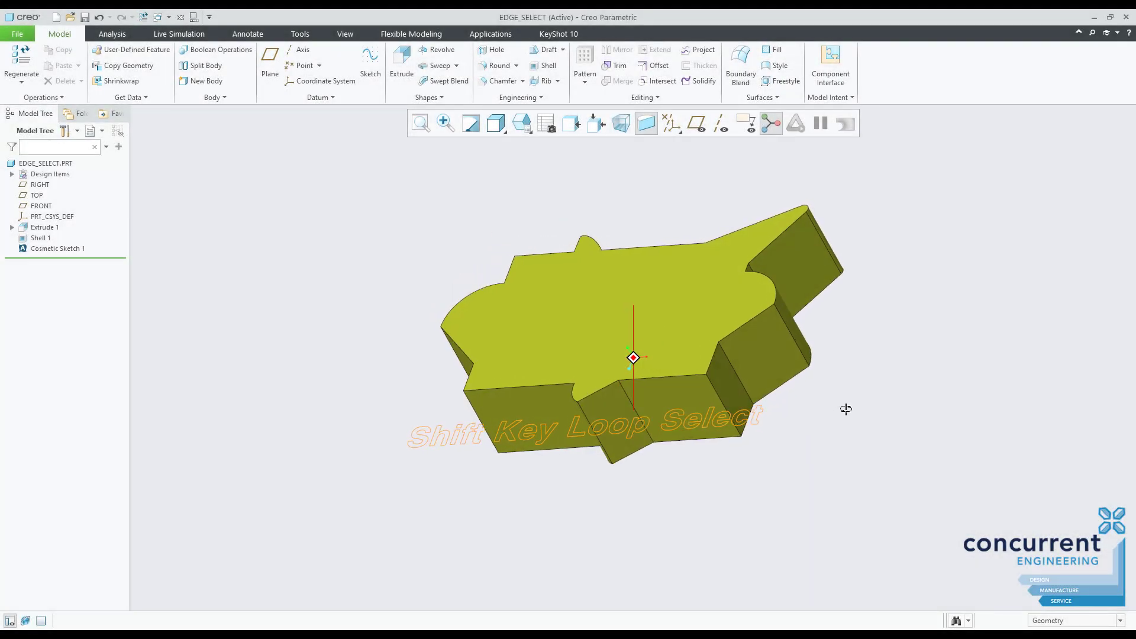
click(594, 394)
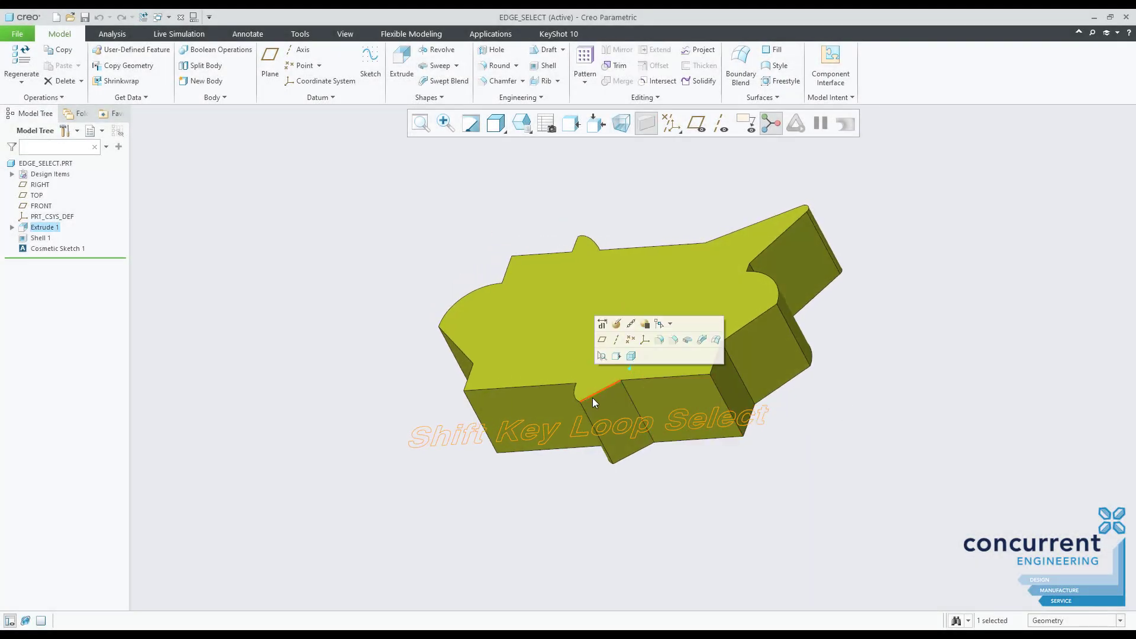
shift+click(574, 328)
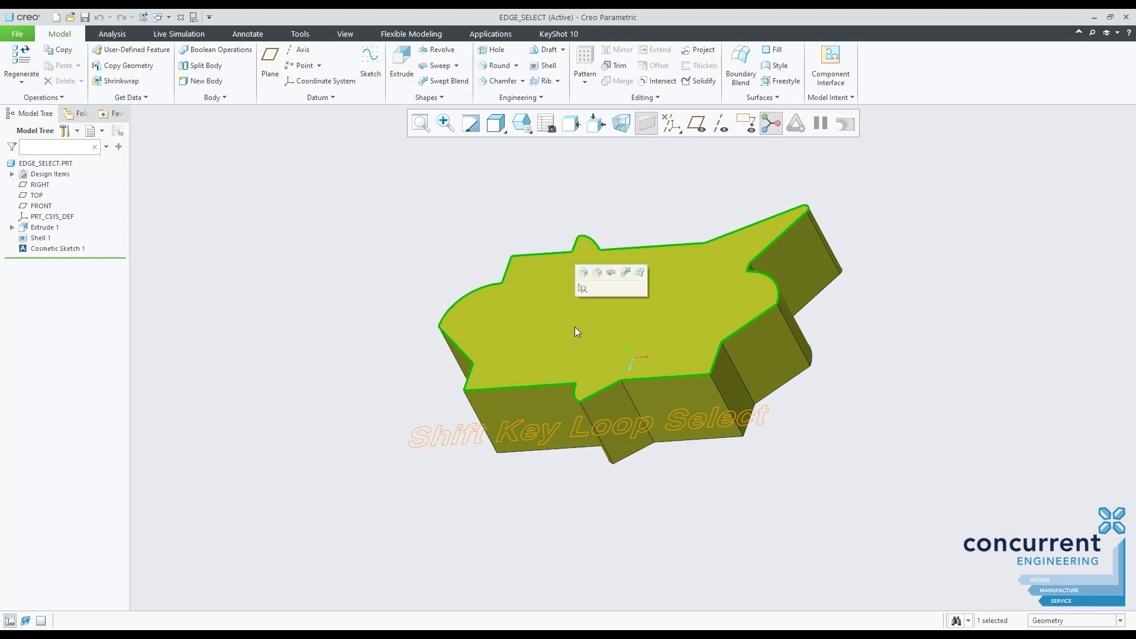
click(598, 275)
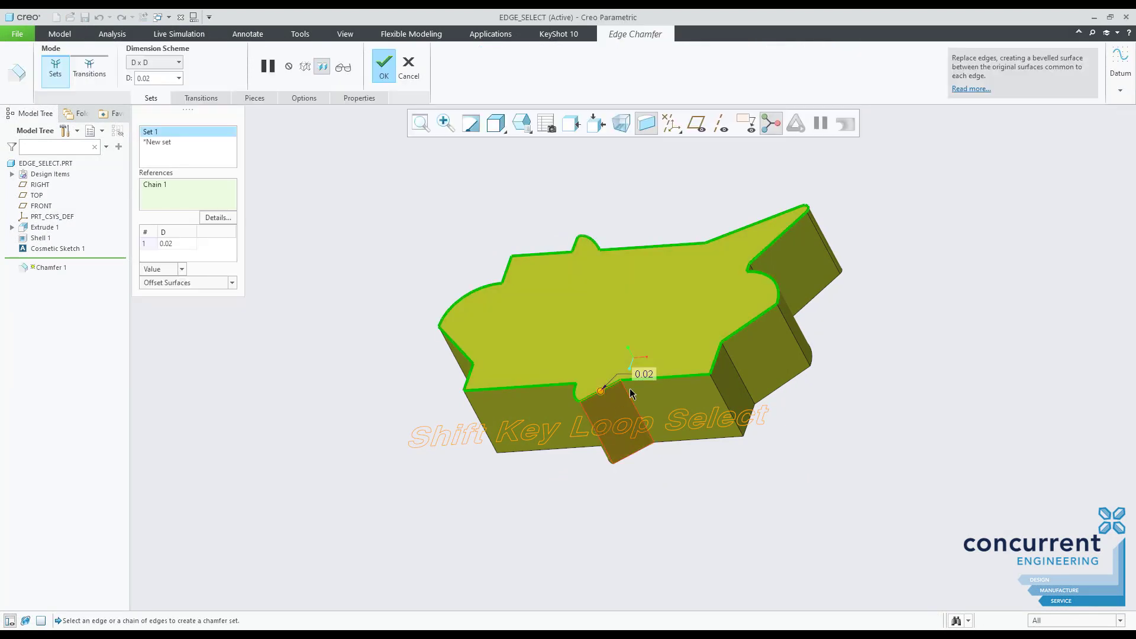
scroll(630, 388, up, 5)
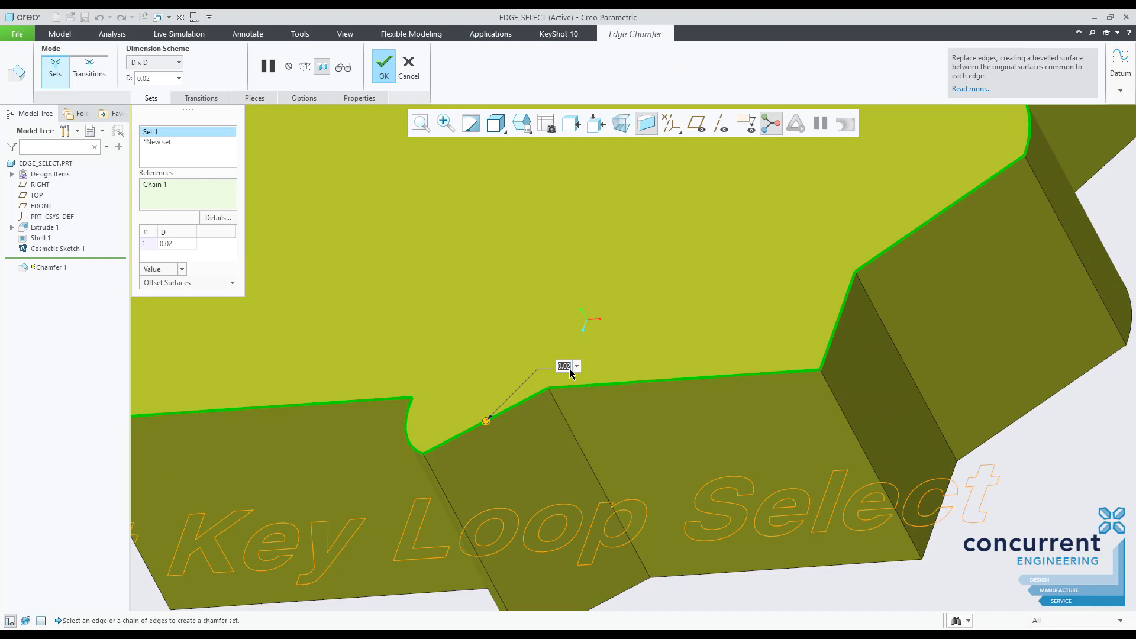
text(1.2)
key(Return)
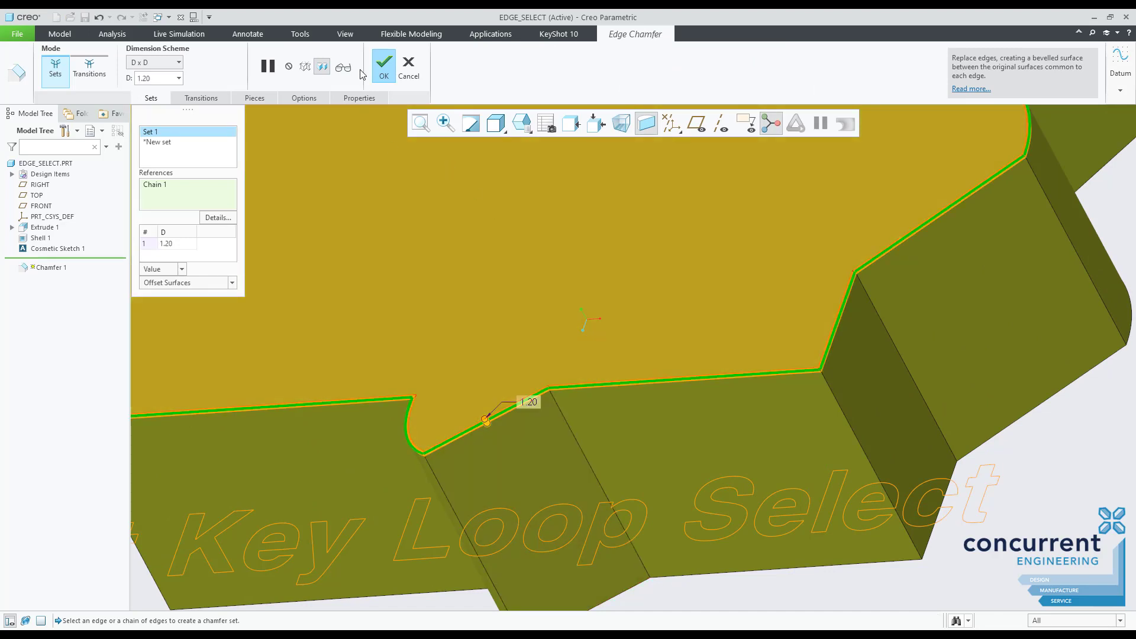
click(384, 71)
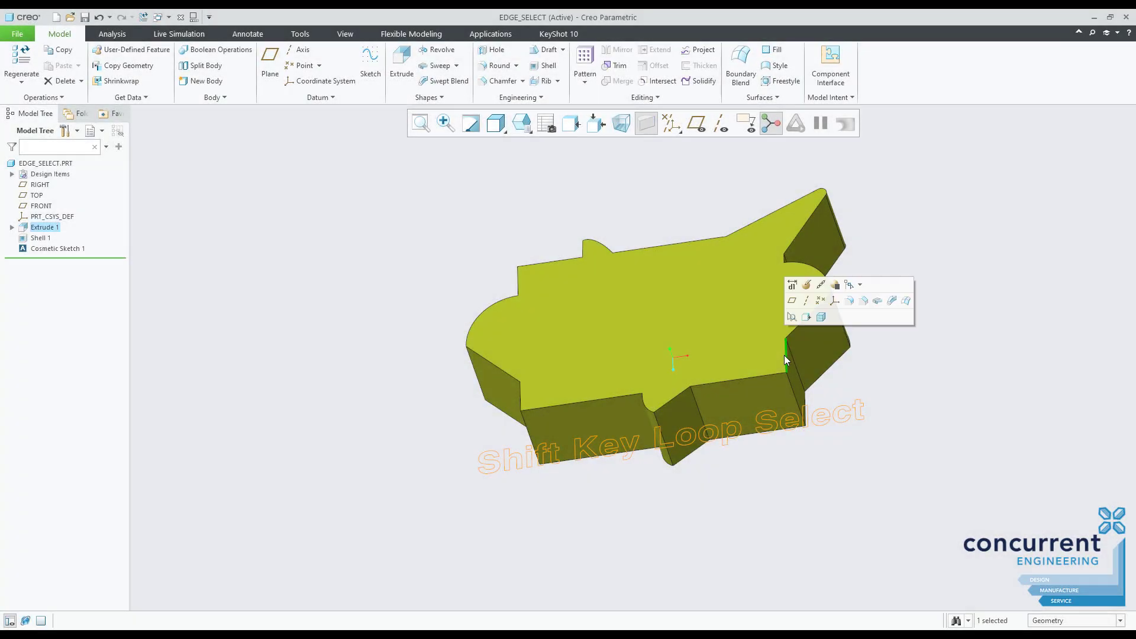
Round the complete edge loop around the plate's top surface and accept the feature.
shift+click(752, 333)
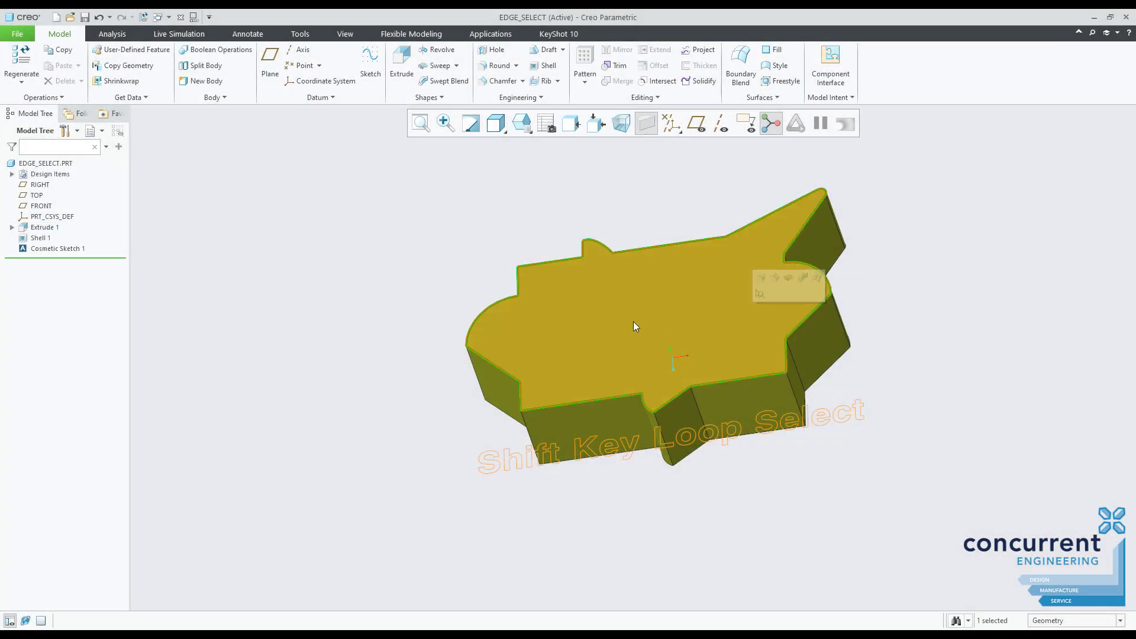
click(762, 279)
click(516, 64)
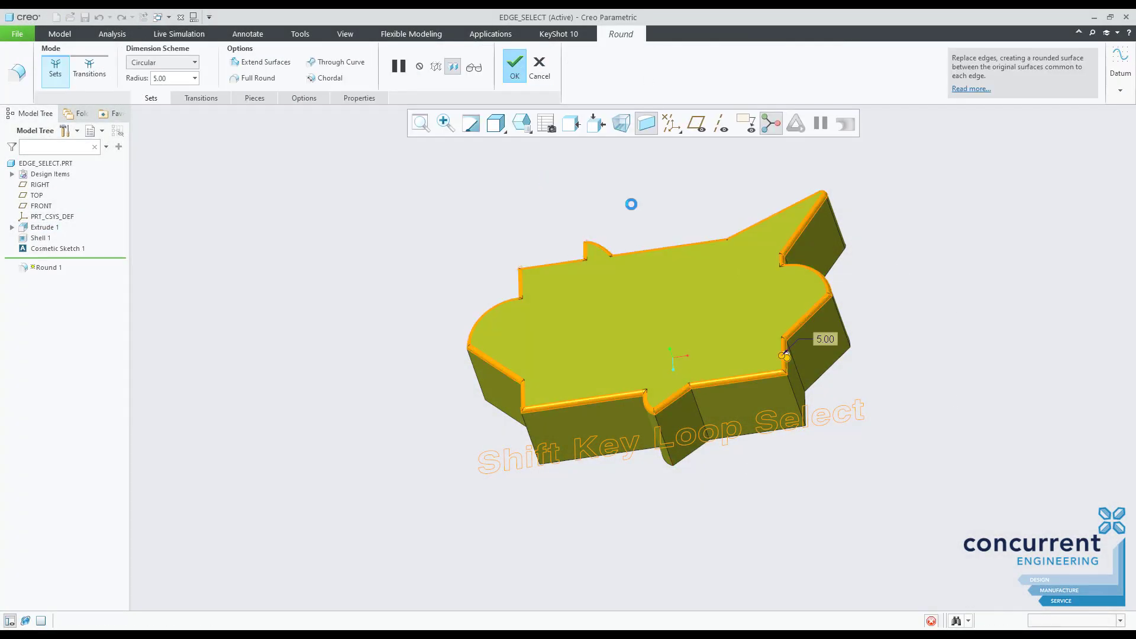
In Extrude 1's section, add a circle of about 47.72 radius at the lower right corner, trim it into the outline, and accept.
click(683, 291)
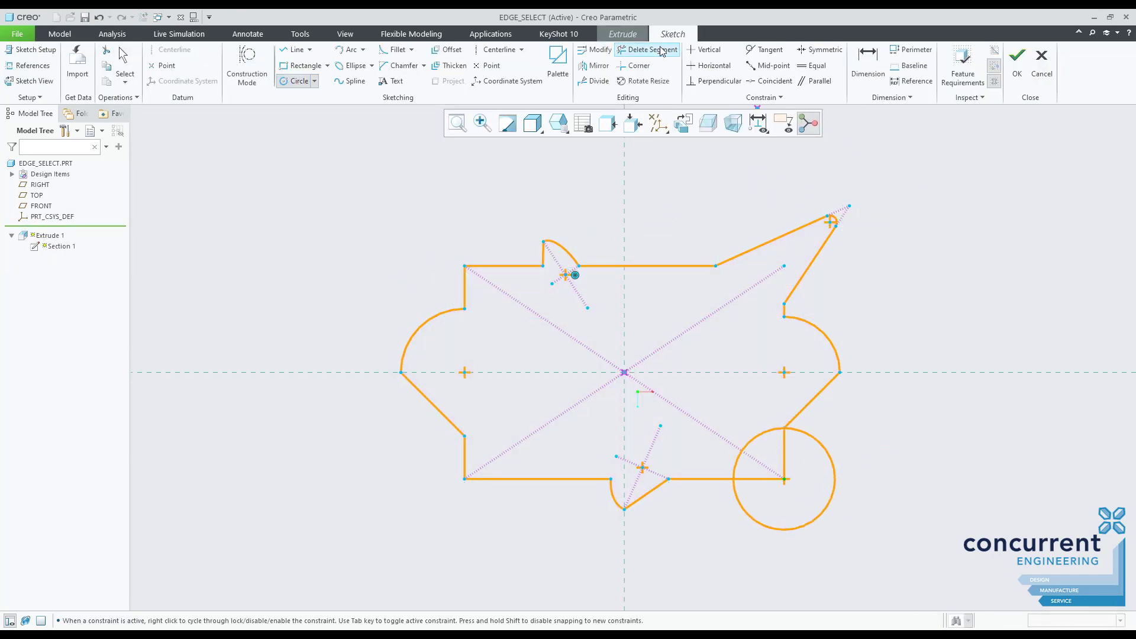
click(661, 51)
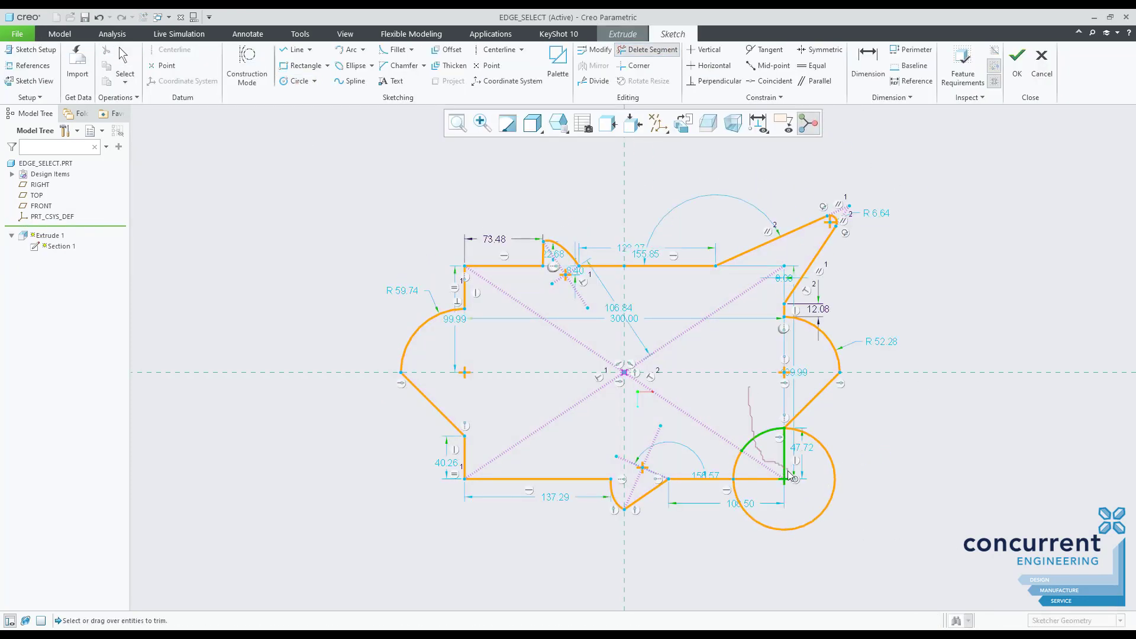
middle_click(915, 426)
click(1011, 58)
click(504, 64)
middle_drag(886, 460, 775, 410)
scroll(775, 410, down, 4)
scroll(754, 403, up, 3)
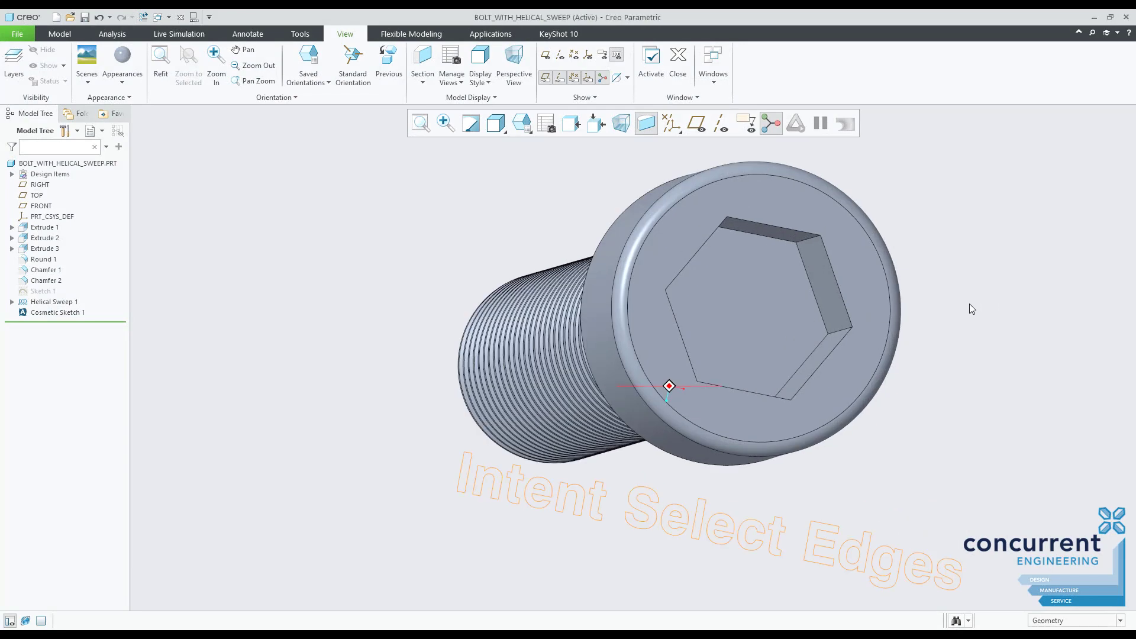
Round the bolt head's hexagonal socket with radius 20, using the intent edges of its corners and its floor as references.
middle_drag(969, 303, 974, 302)
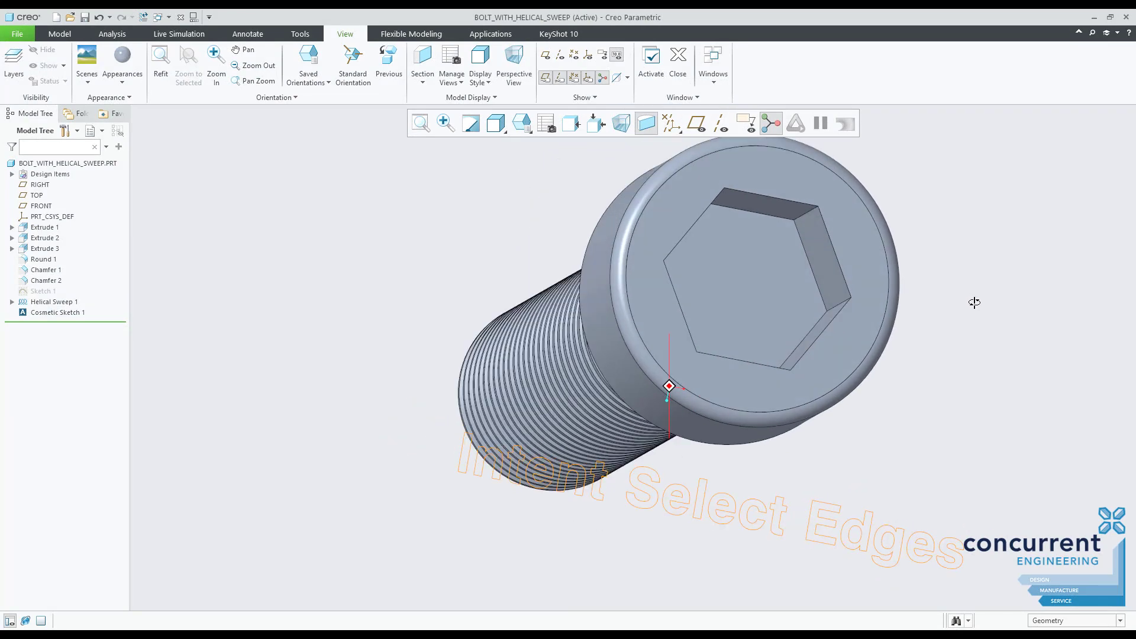
click(844, 306)
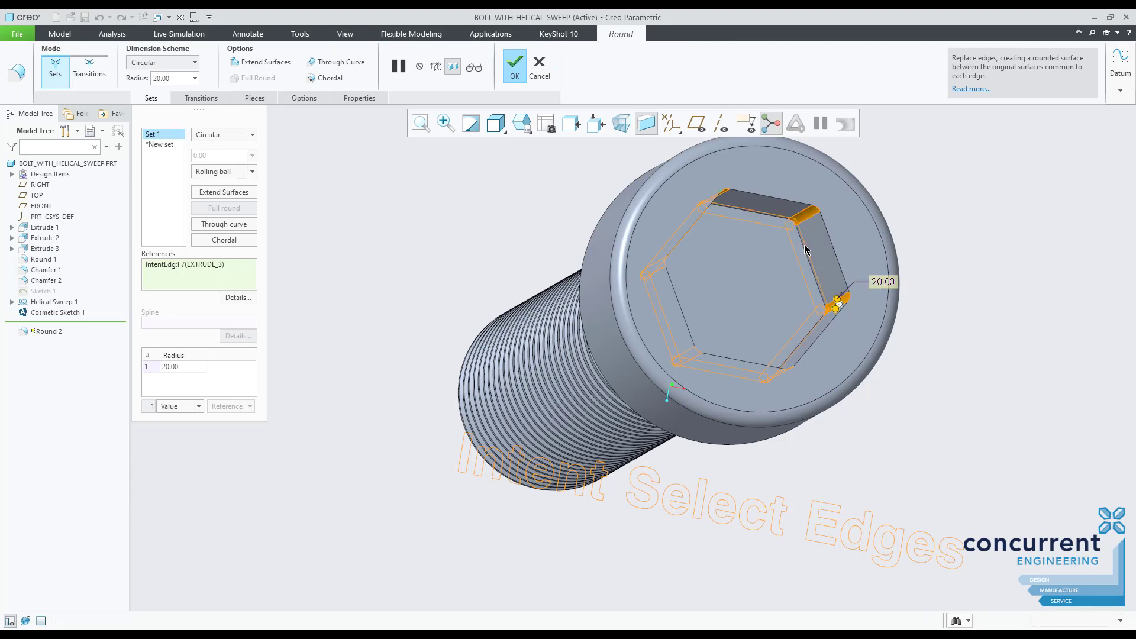
ctrl+click(804, 250)
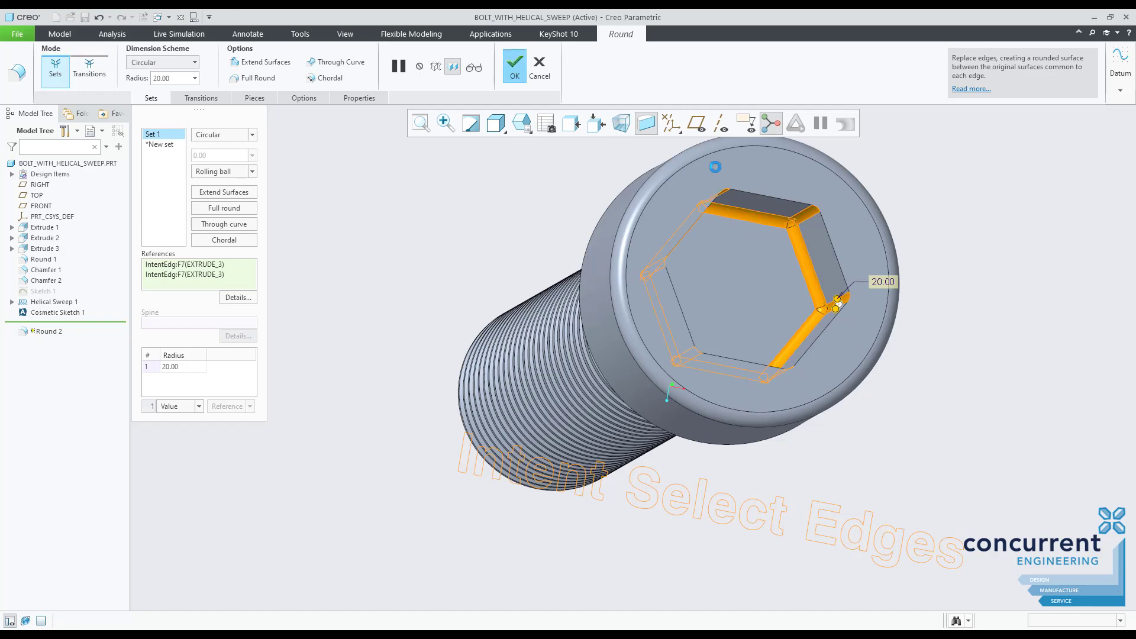
click(514, 66)
middle_drag(981, 297, 939, 293)
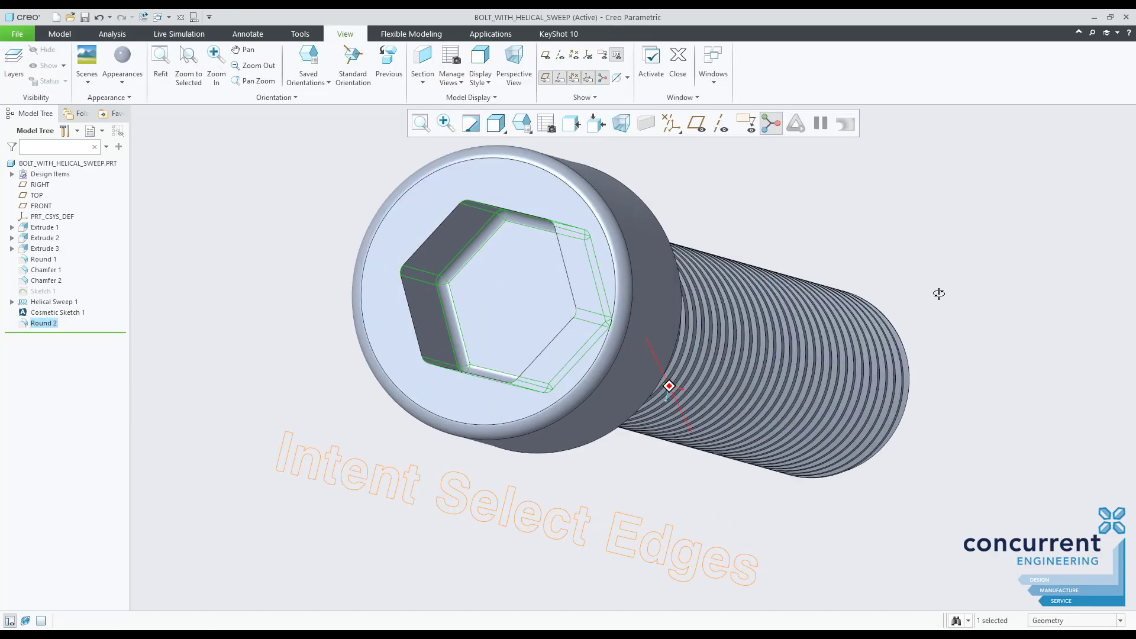
click(786, 220)
middle_drag(637, 236, 671, 218)
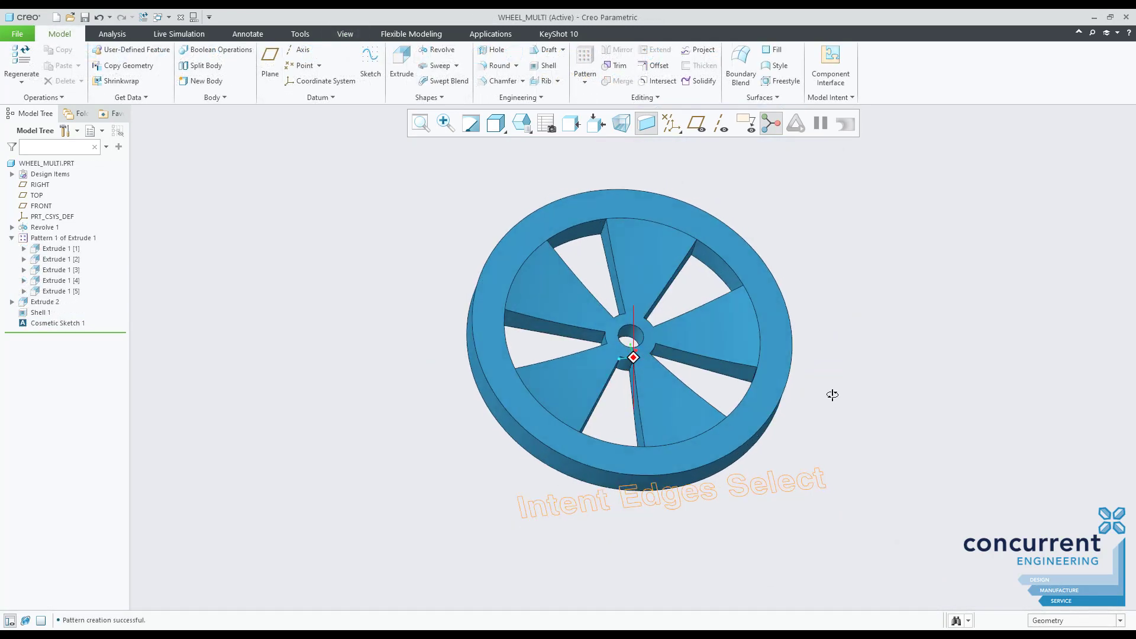
scroll(568, 223, down, 3)
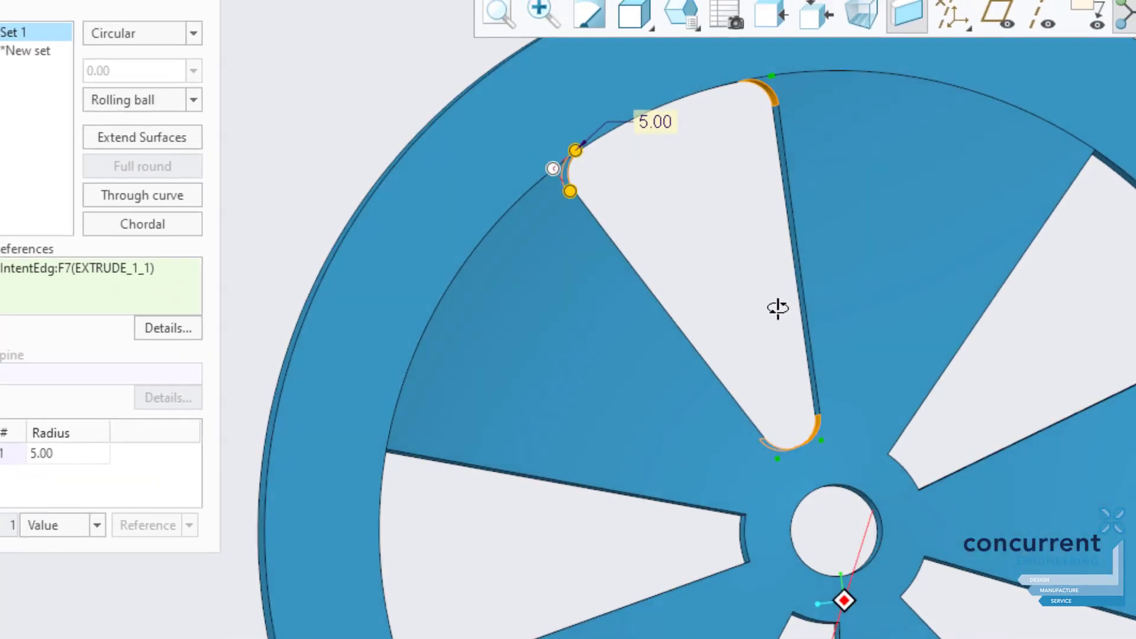
Accept the radius 5 round on the wheel opening's intent edges and repeat it on the other openings with a reference pattern.
middle_click(680, 309)
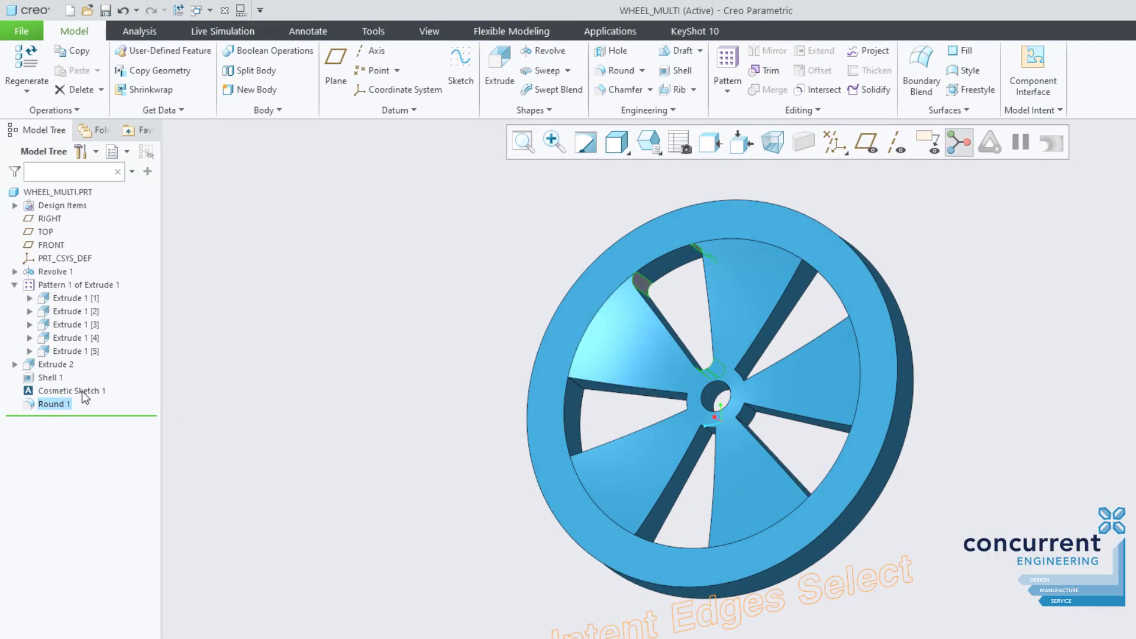
click(76, 341)
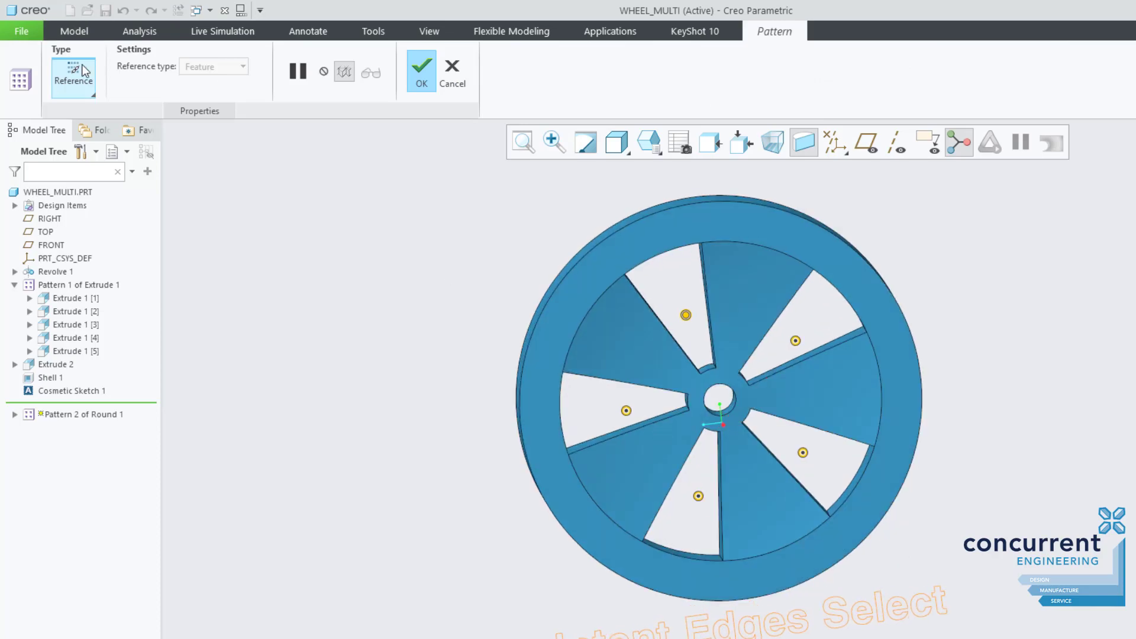
click(422, 71)
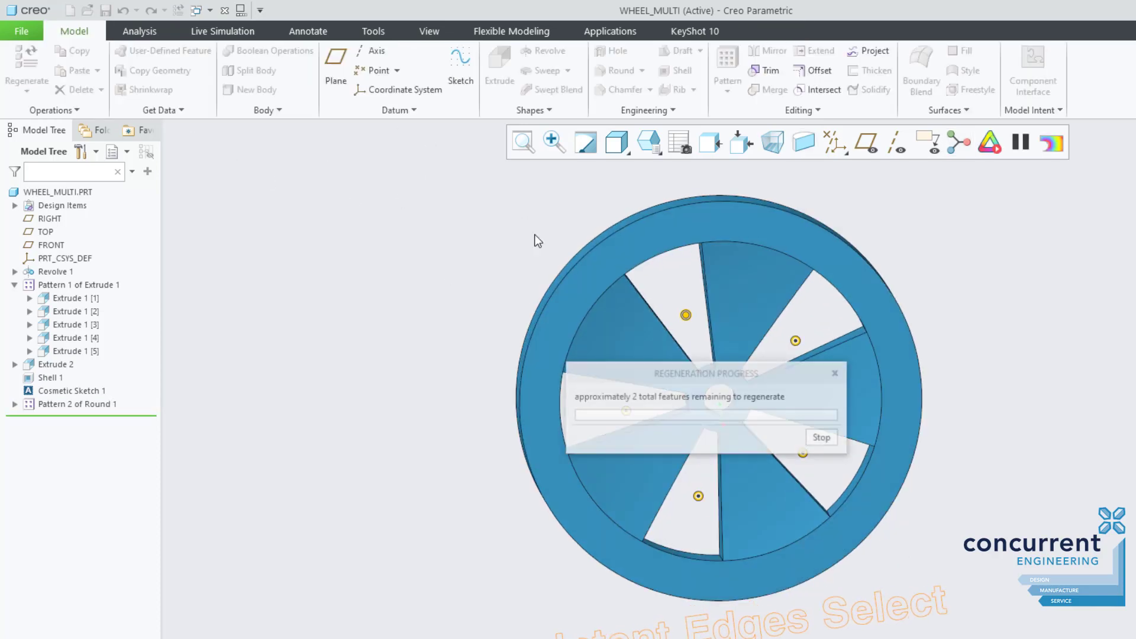
Box-select all of the wheel's surfaces and apply the dark blue appearance from My Appearances.
middle_drag(1078, 445, 1112, 394)
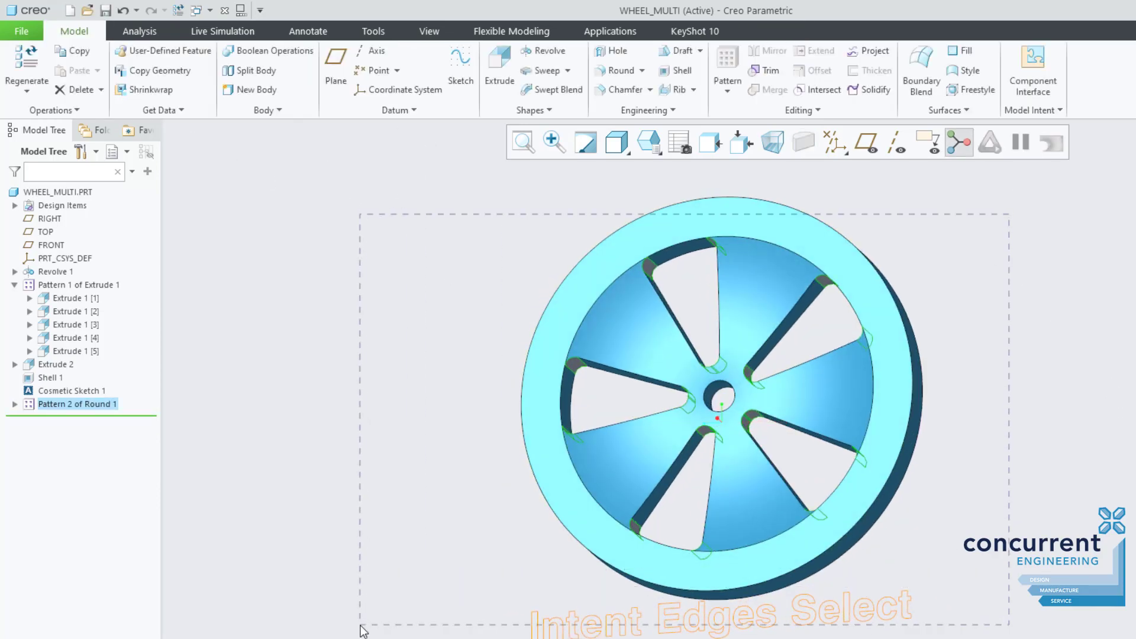
click(429, 31)
click(152, 65)
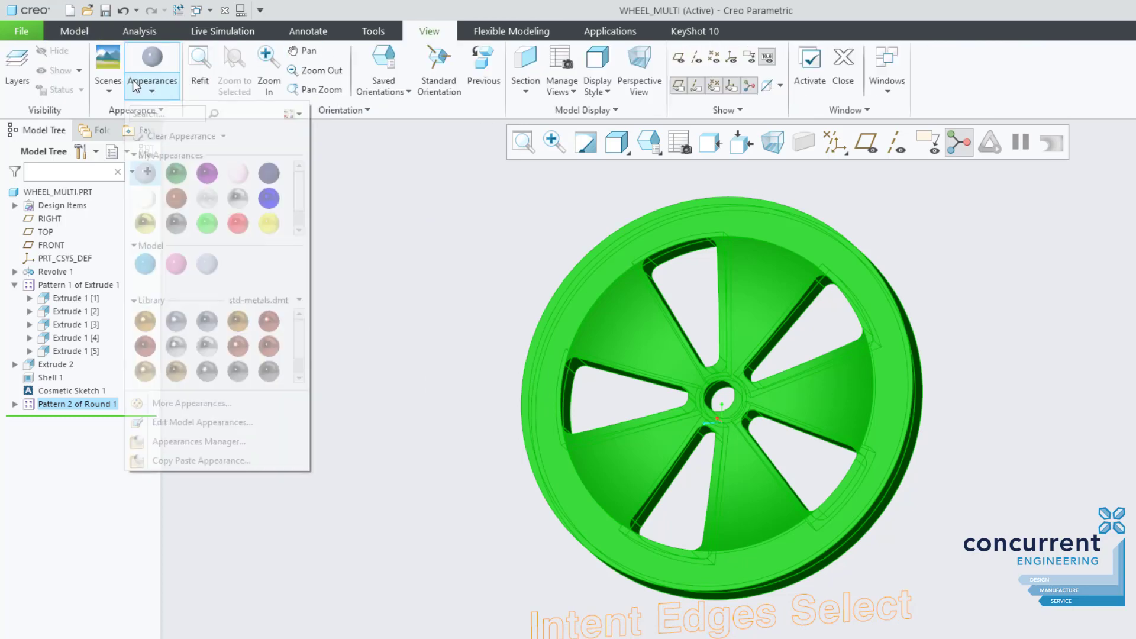
click(276, 179)
middle_drag(710, 342, 1030, 387)
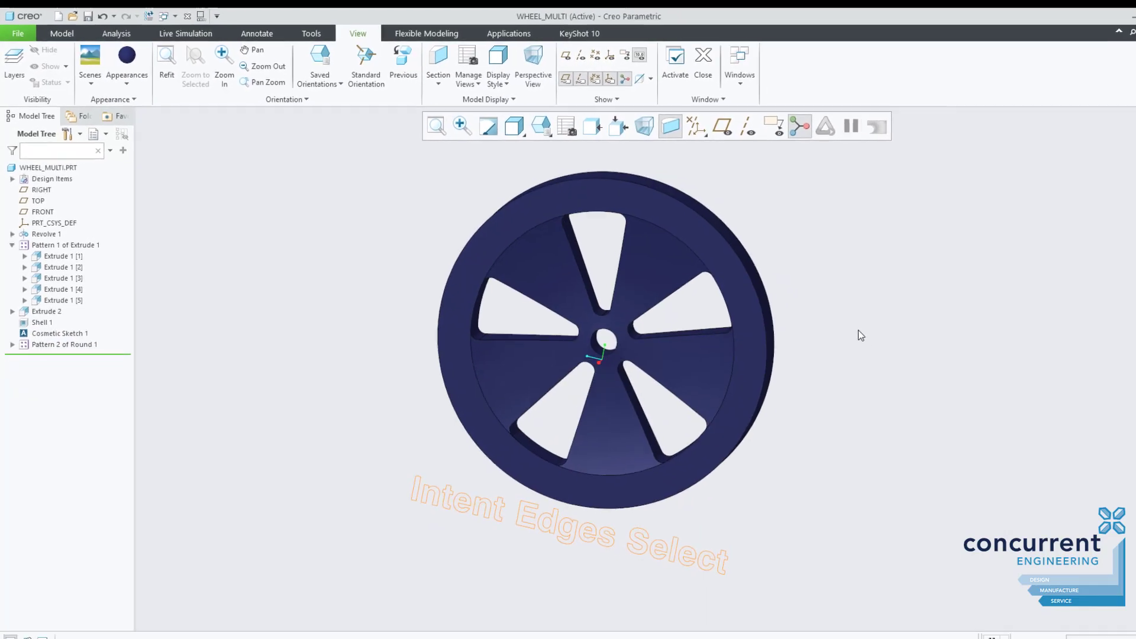
middle_drag(860, 336, 839, 327)
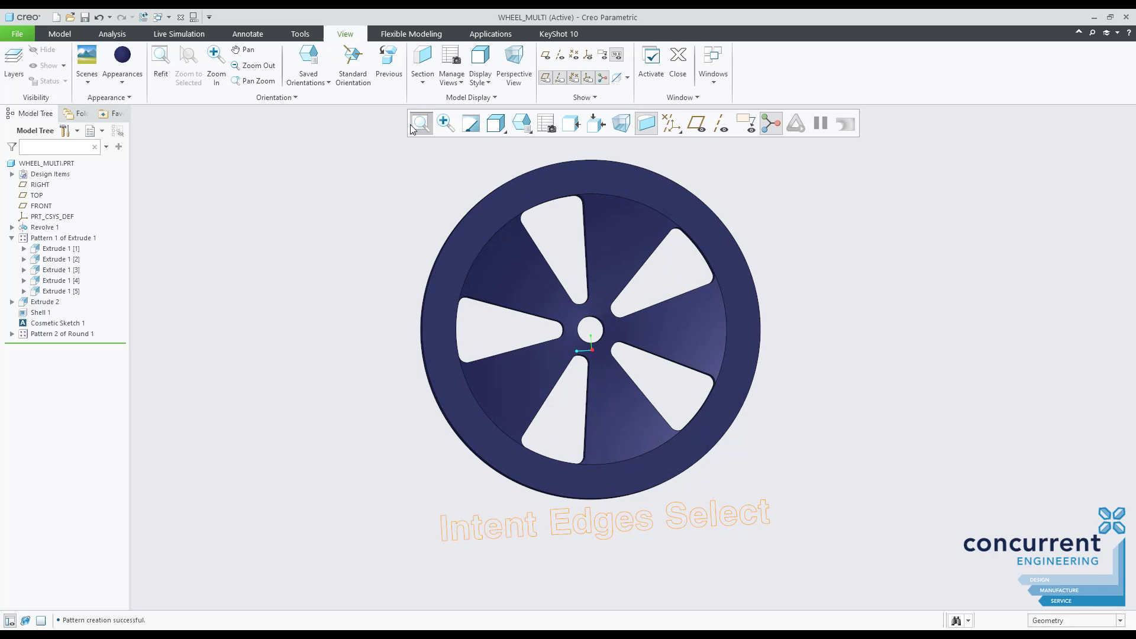
Round the four upright corner edges of the blue block with radius 24, selecting them as intent edges.
middle_drag(955, 437, 938, 427)
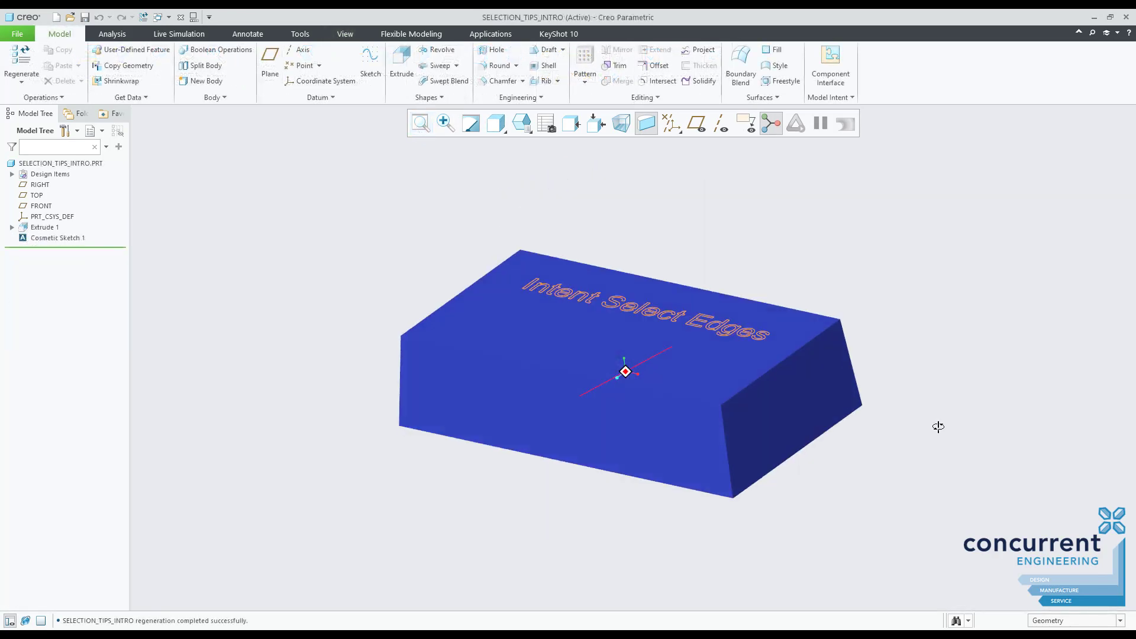
click(725, 440)
click(734, 370)
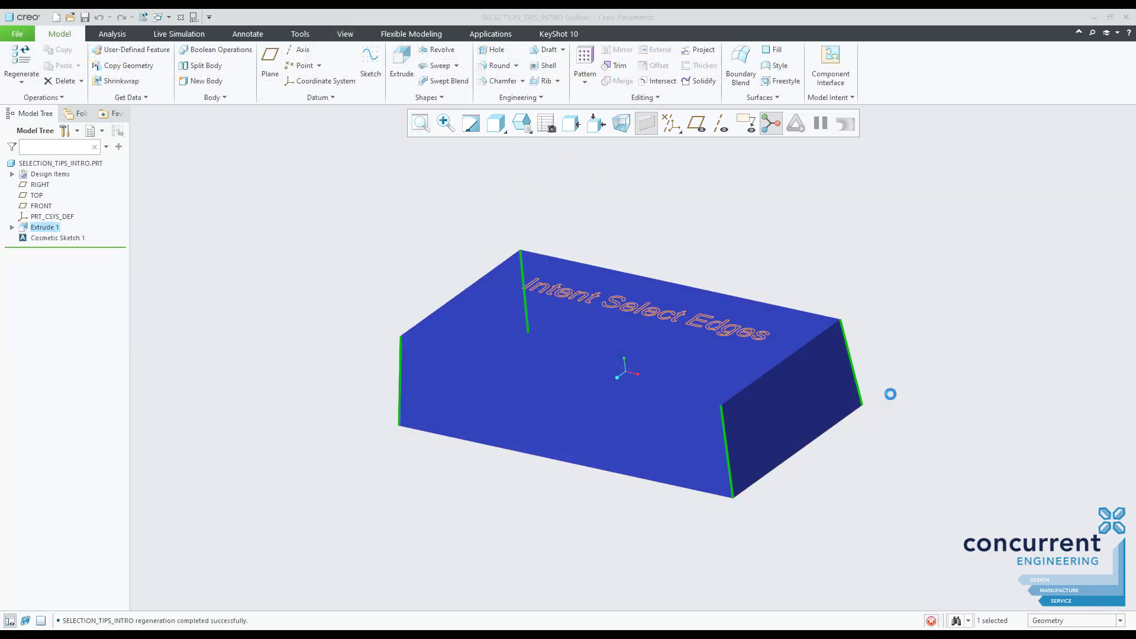
text(24)
key(Return)
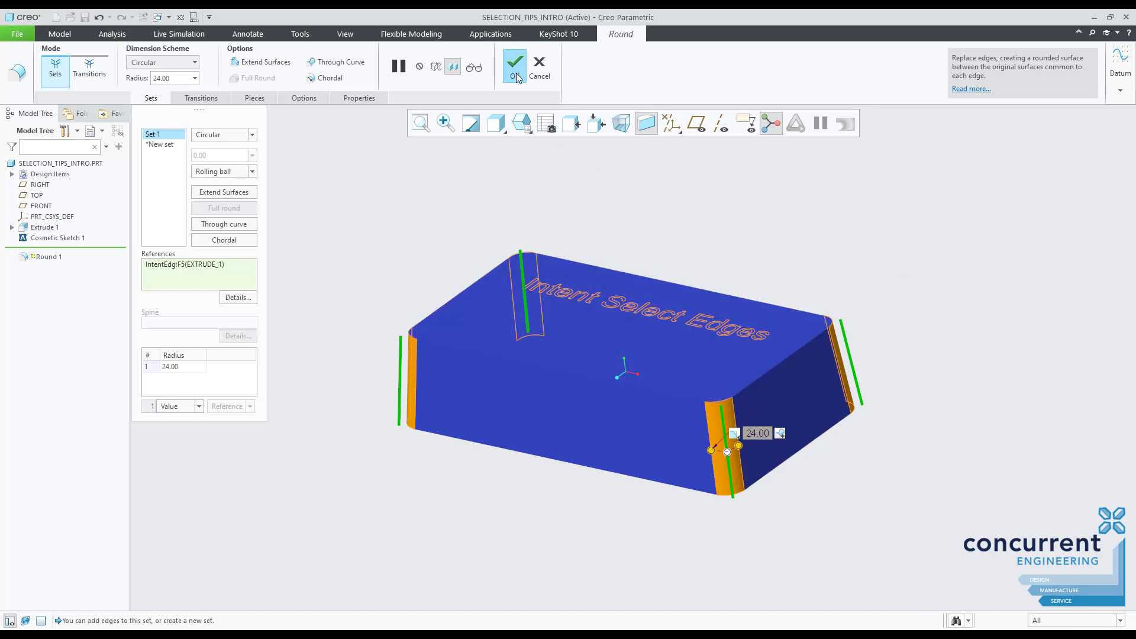
click(516, 74)
mouse_move(766, 291)
middle_down()
mouse_move(799, 297)
mouse_move(784, 299)
middle_up()
Edit the block's extrude sketch, adding a circle of radius about 109 on the upper side's midpoint and a slightly larger one on the lower side's.
click(54, 230)
click(79, 161)
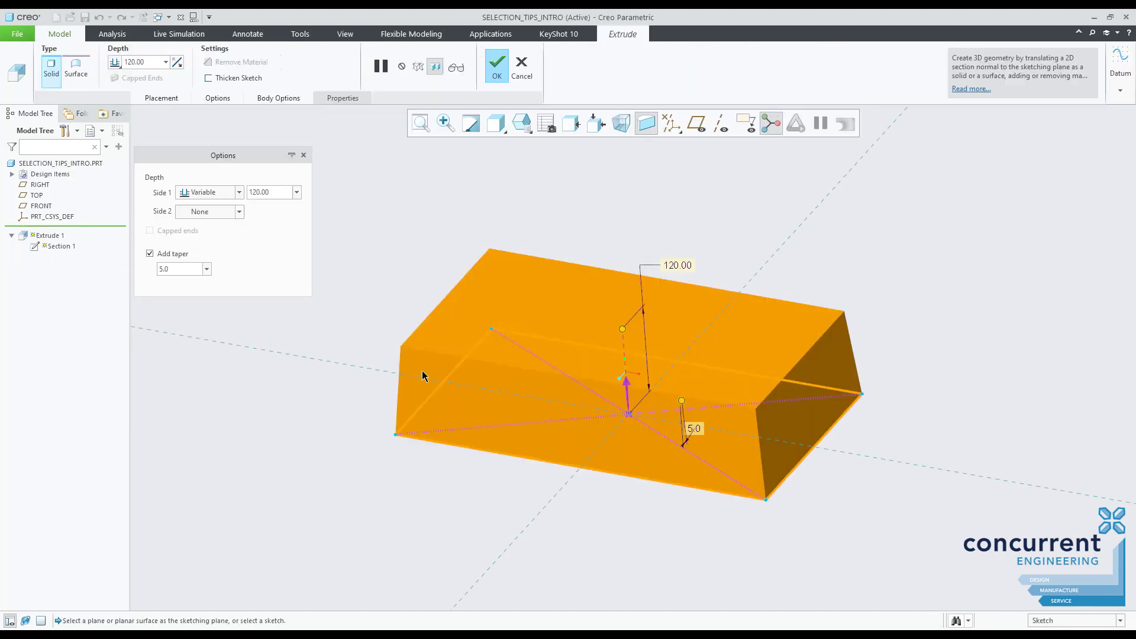
double_click(436, 401)
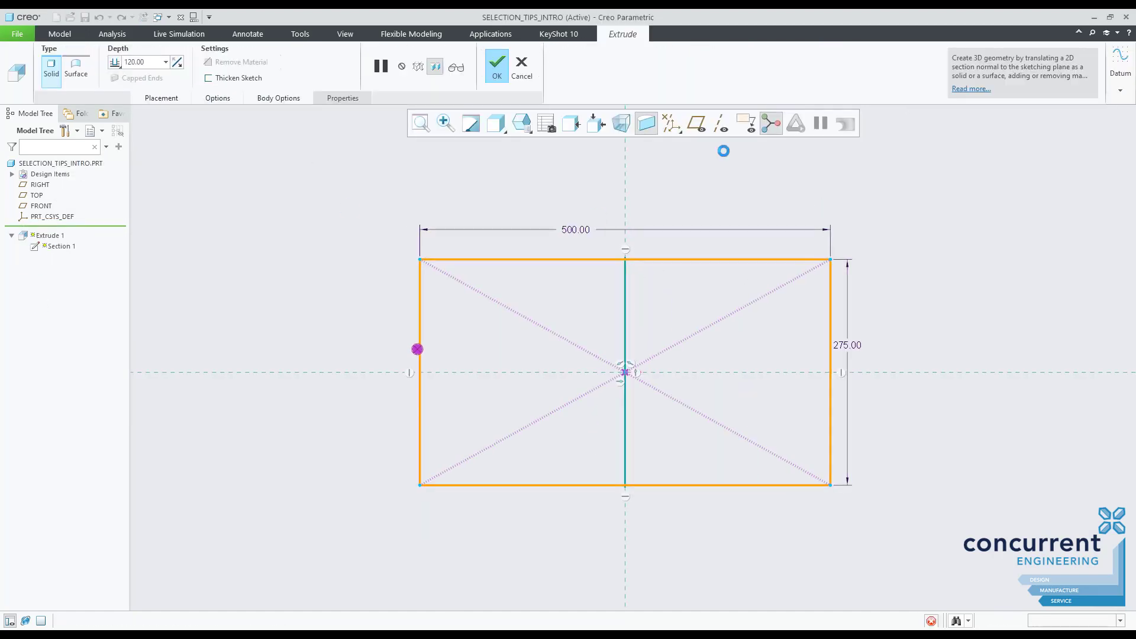
click(298, 80)
click(625, 259)
click(624, 349)
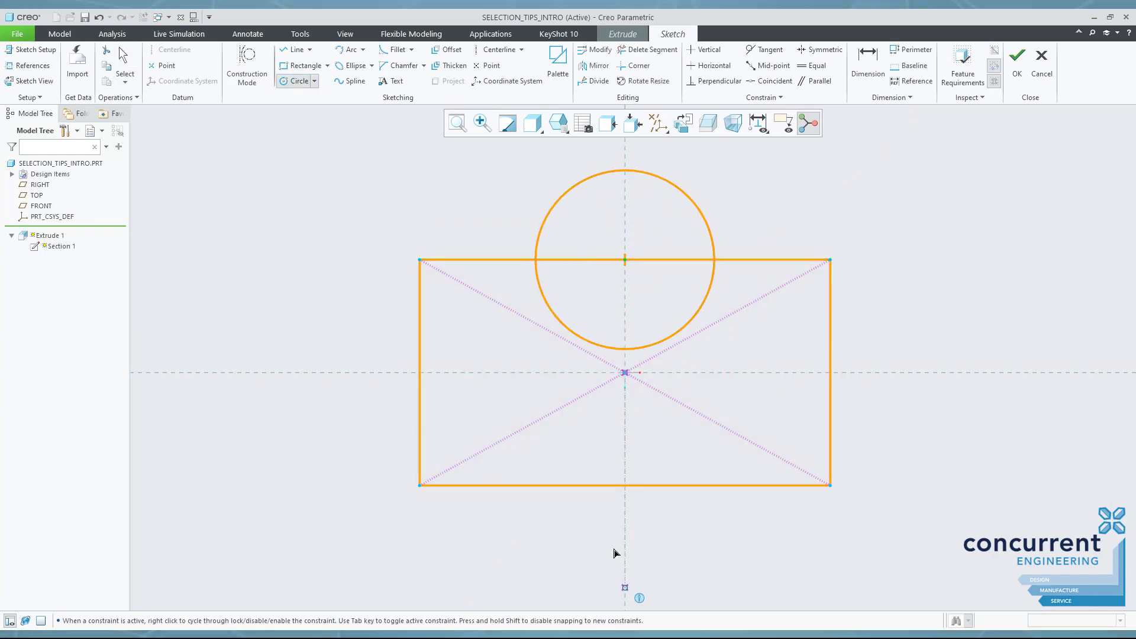
click(625, 485)
click(661, 413)
Trim the sketch to one outline with an outward arc on each long side, and accept the sketch and the redefined extrude.
click(648, 52)
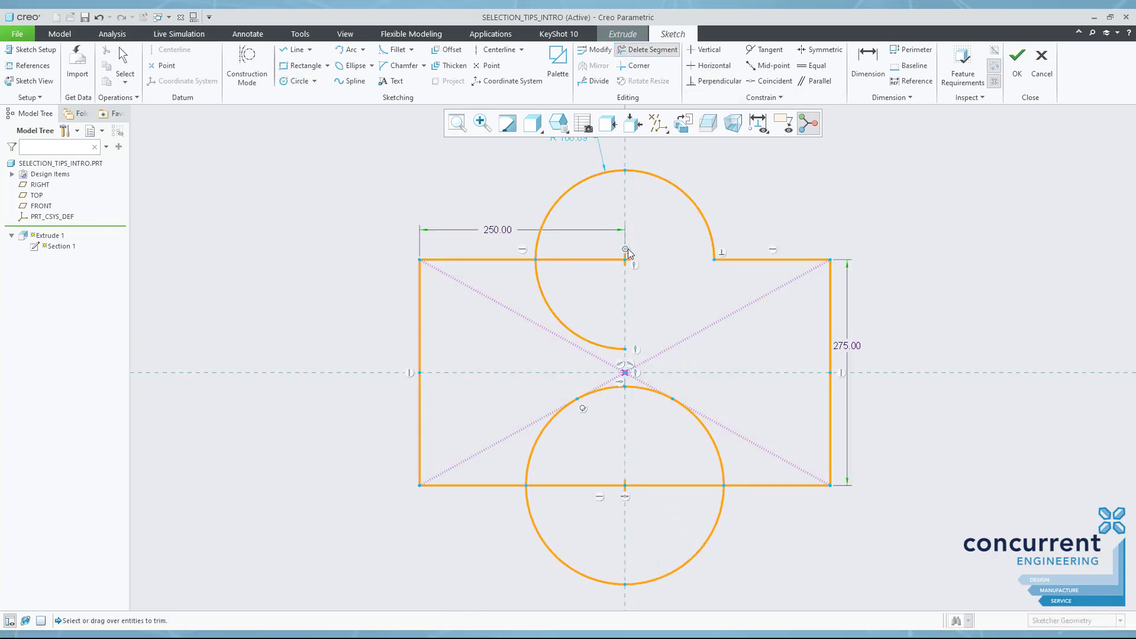
middle_click(949, 307)
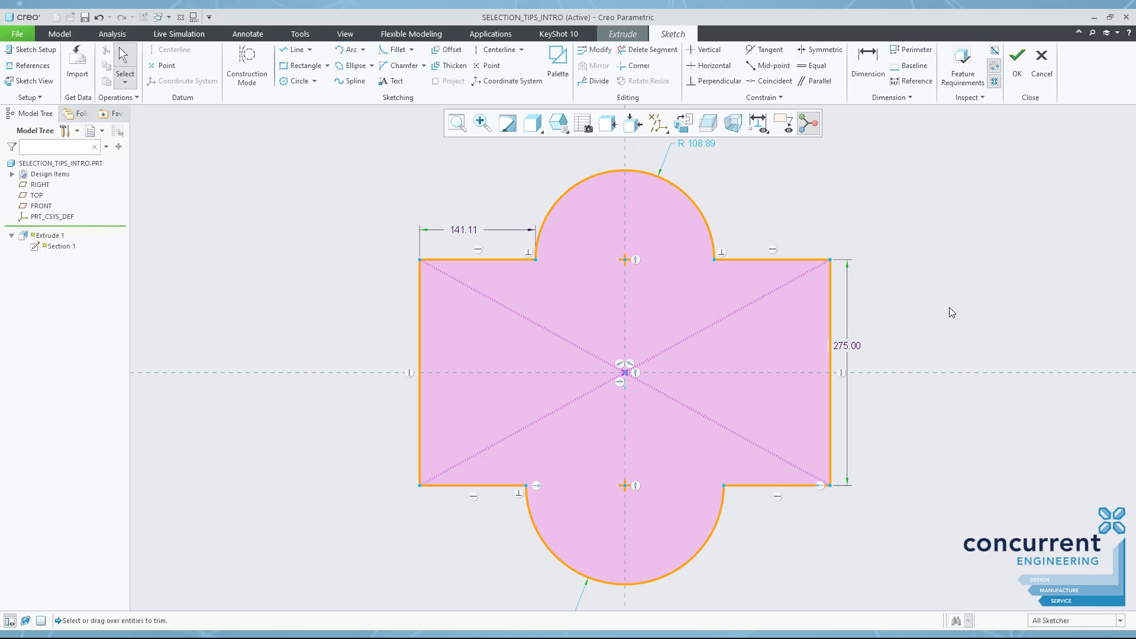
click(1018, 71)
middle_click(608, 165)
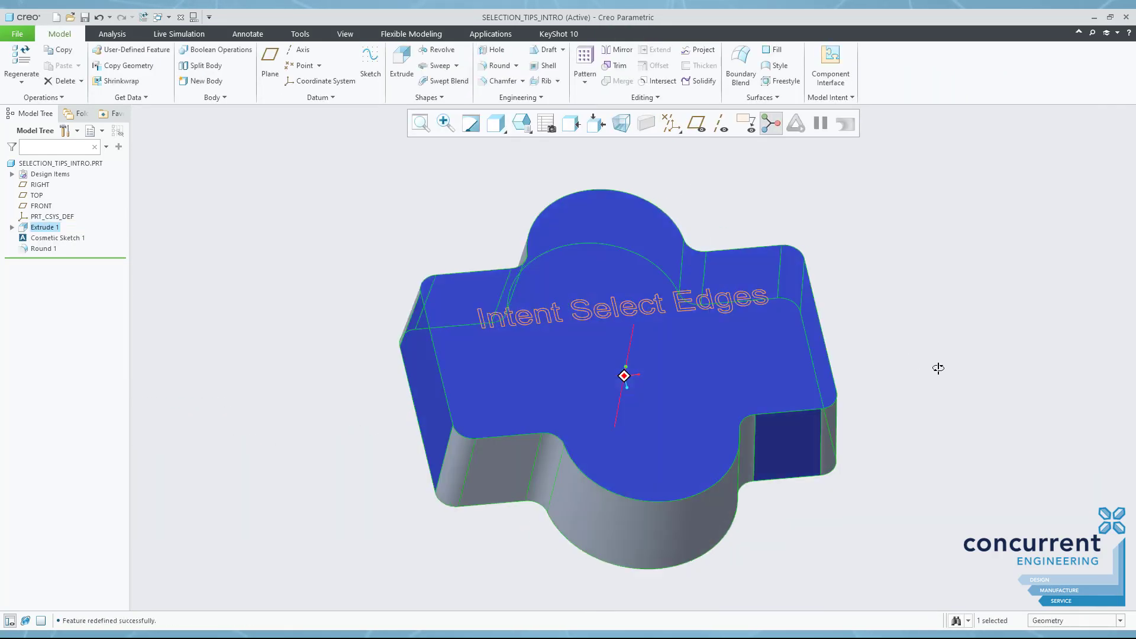
middle_drag(938, 368, 681, 467)
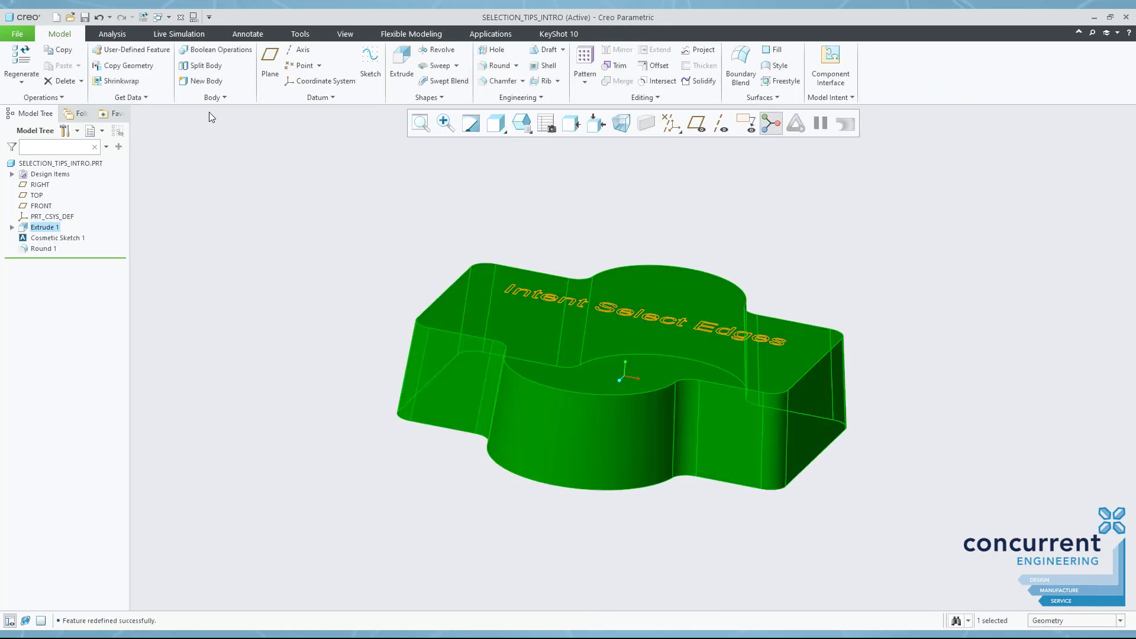
Apply the light pink appearance to the selected block extrude.
click(352, 39)
click(121, 83)
click(195, 150)
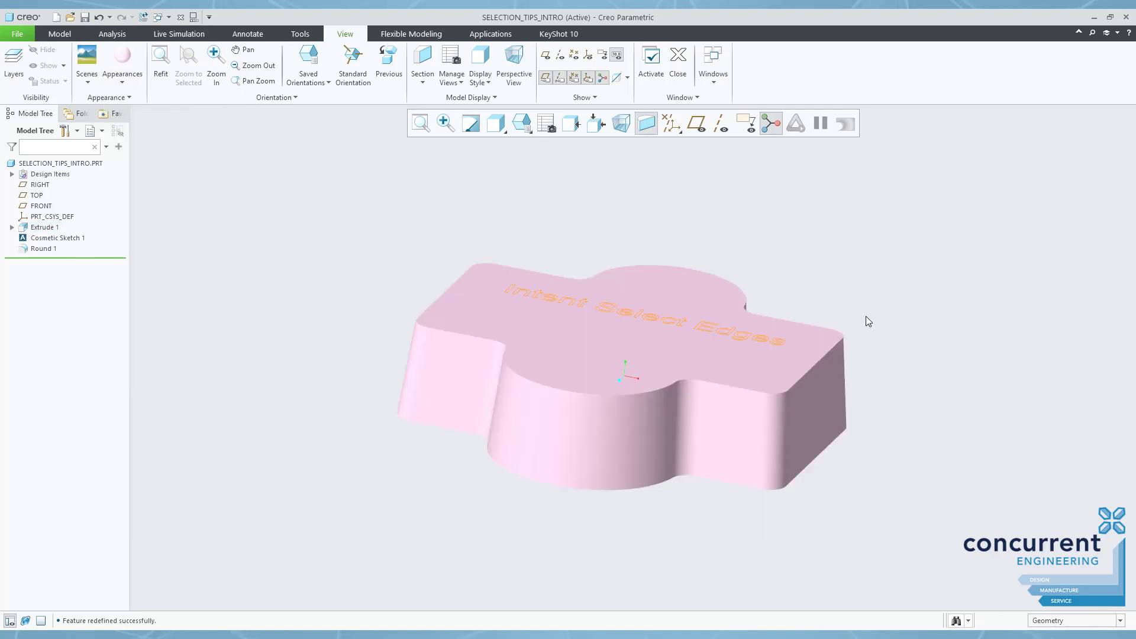
middle_drag(865, 316, 885, 319)
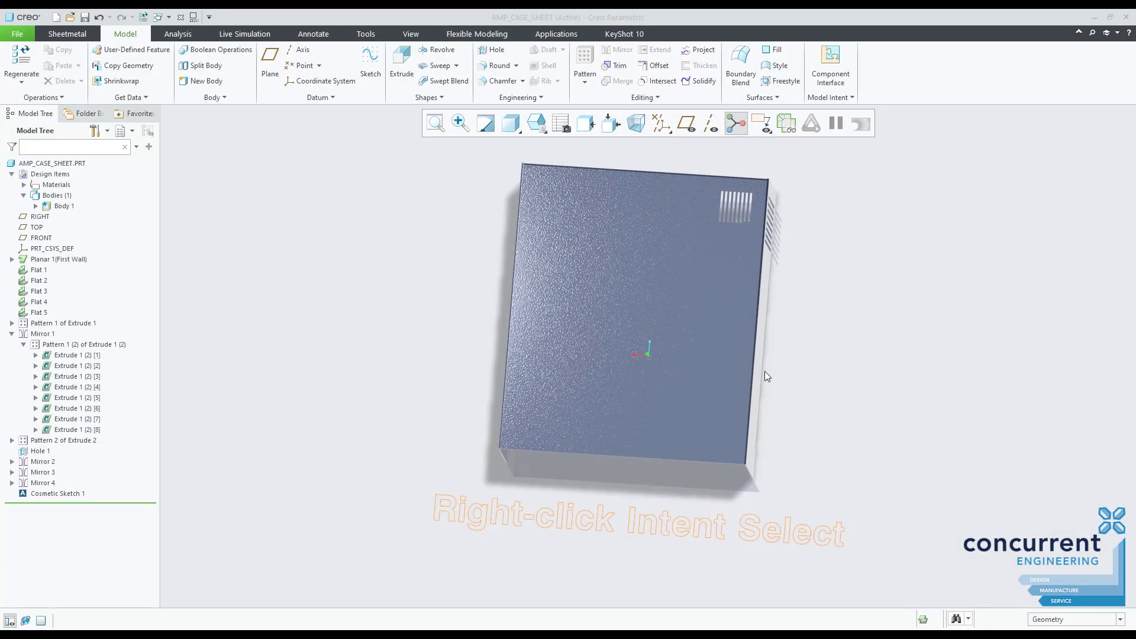
Cycle the preselection through the amp case's large outer face and select the hidden inward-bent flange Flat 3 behind it.
middle_drag(764, 370, 718, 328)
scroll(710, 328, down, 3)
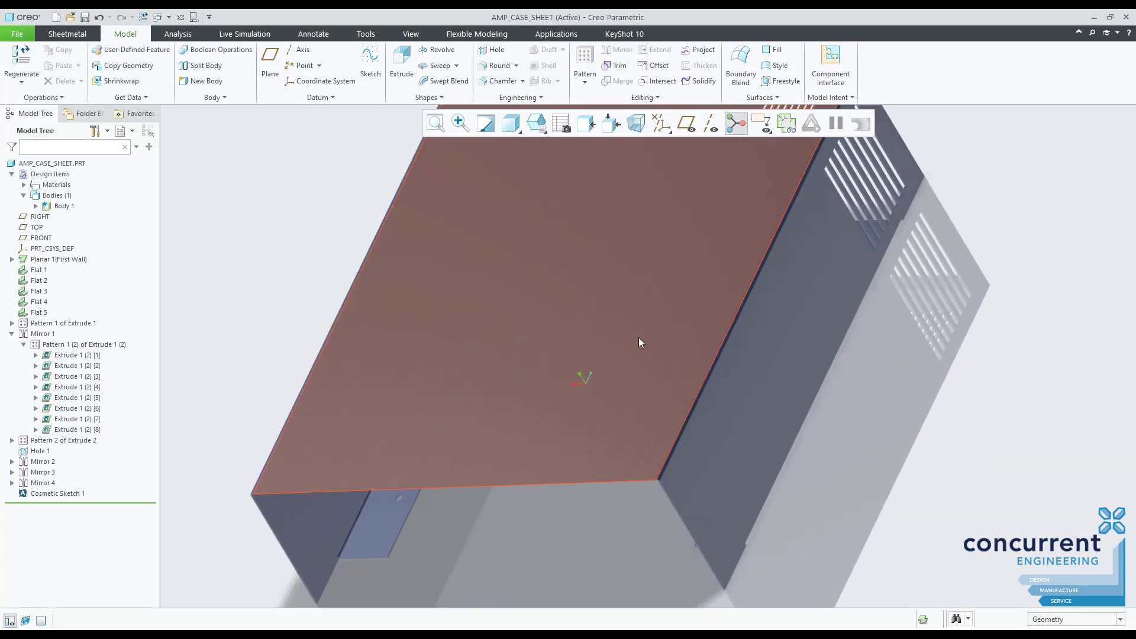
right_click(638, 339)
right_click(639, 339)
right_click(638, 339)
right_click(638, 338)
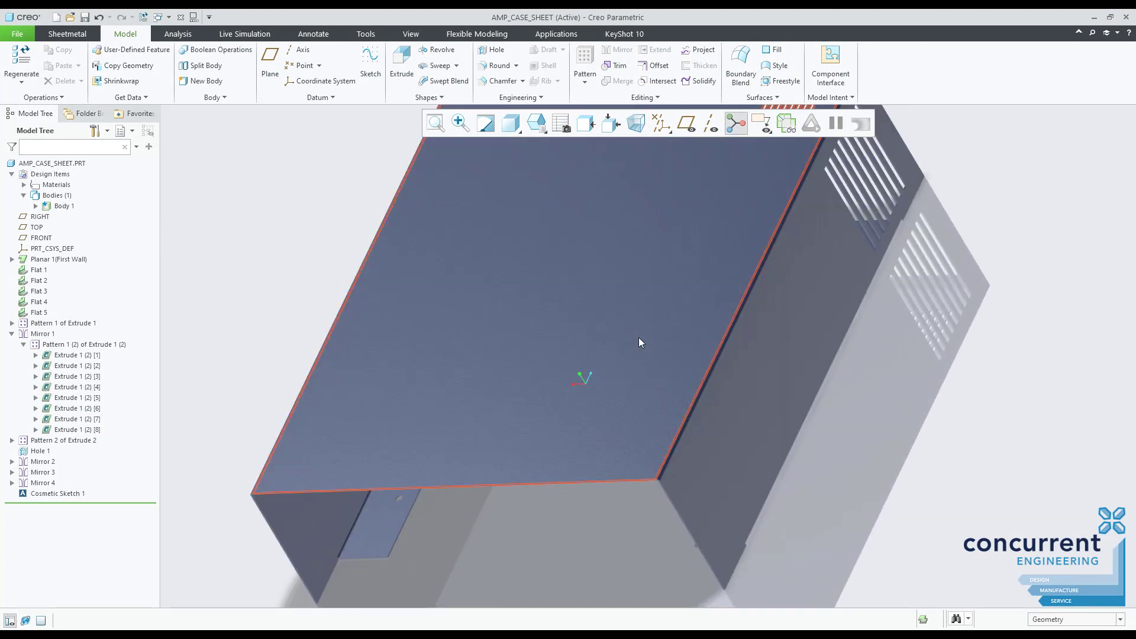
click(769, 385)
middle_drag(769, 385, 695, 324)
click(842, 349)
click(779, 438)
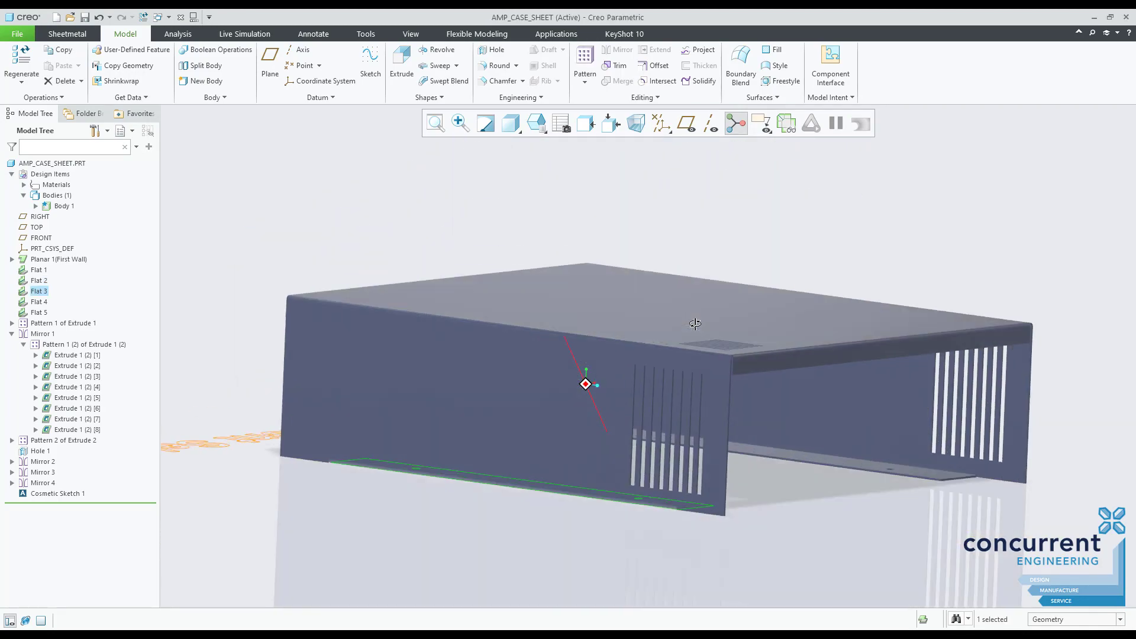
Complete the aerial base's pin connection by making its circular end face coincident with the radio back's flat surface, and accept the placement.
scroll(695, 324, up, 5)
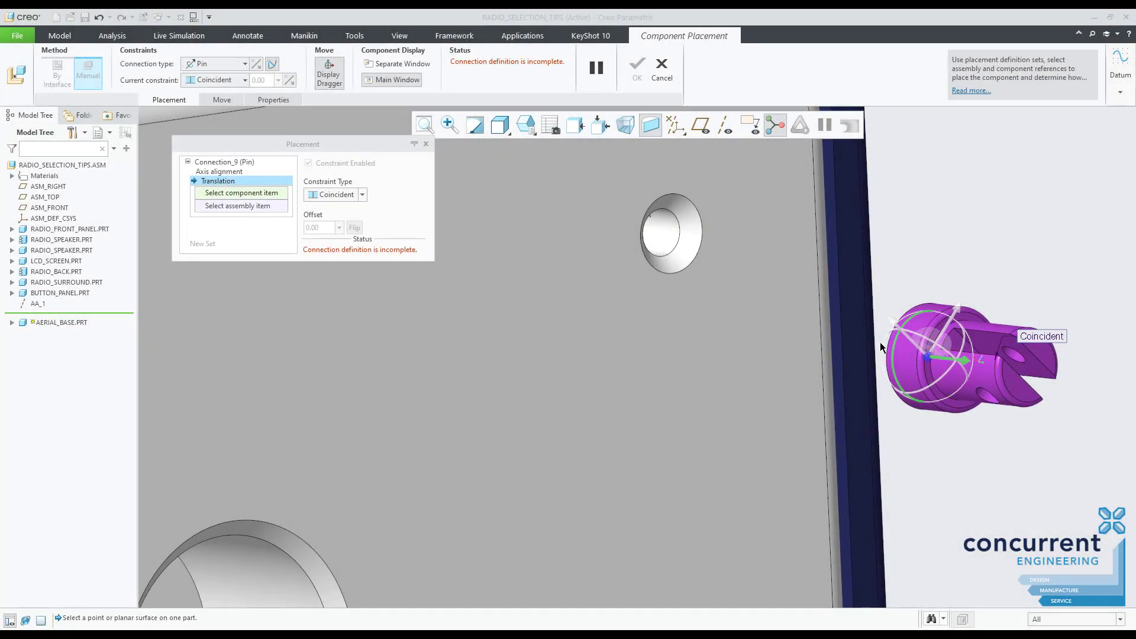
scroll(894, 340, up, 2)
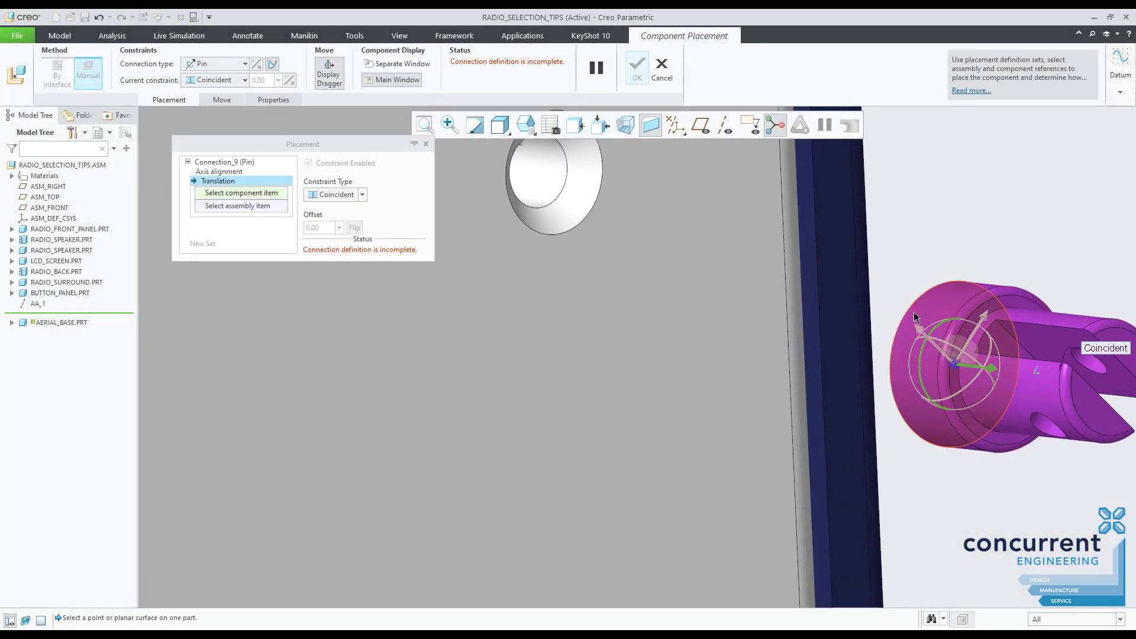
click(913, 311)
click(744, 314)
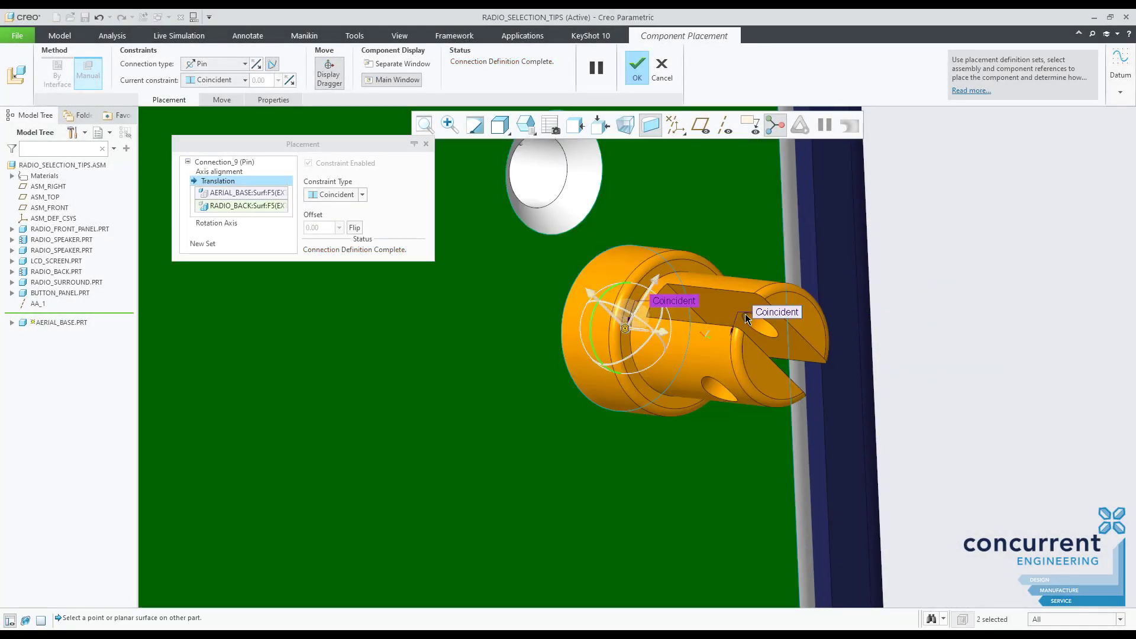
click(642, 74)
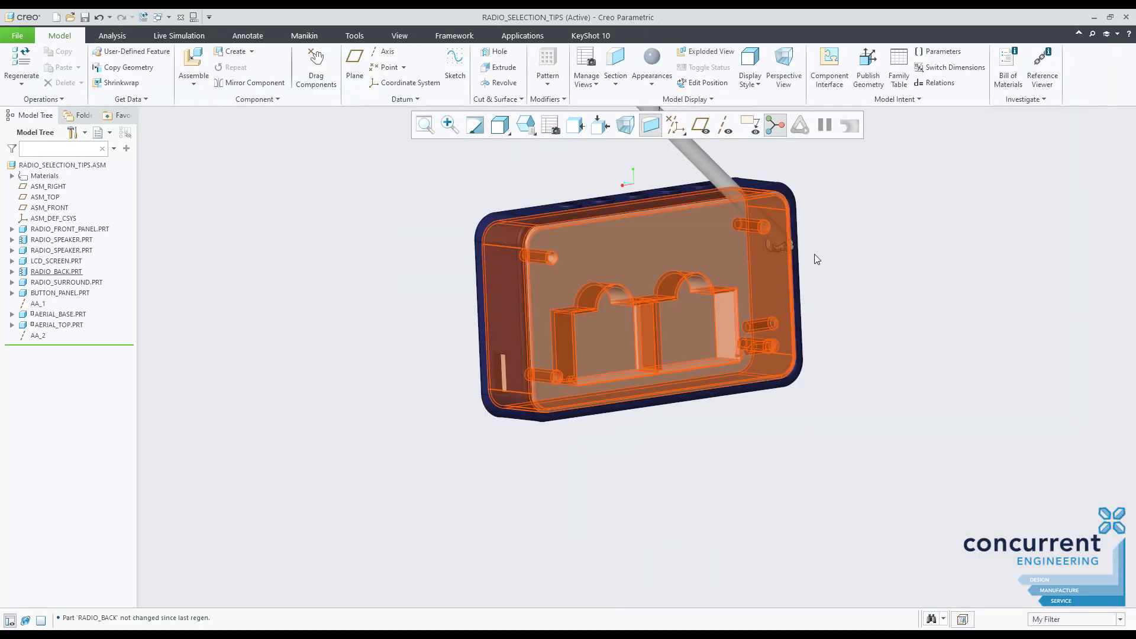
middle_drag(878, 259, 868, 254)
scroll(859, 231, down, 3)
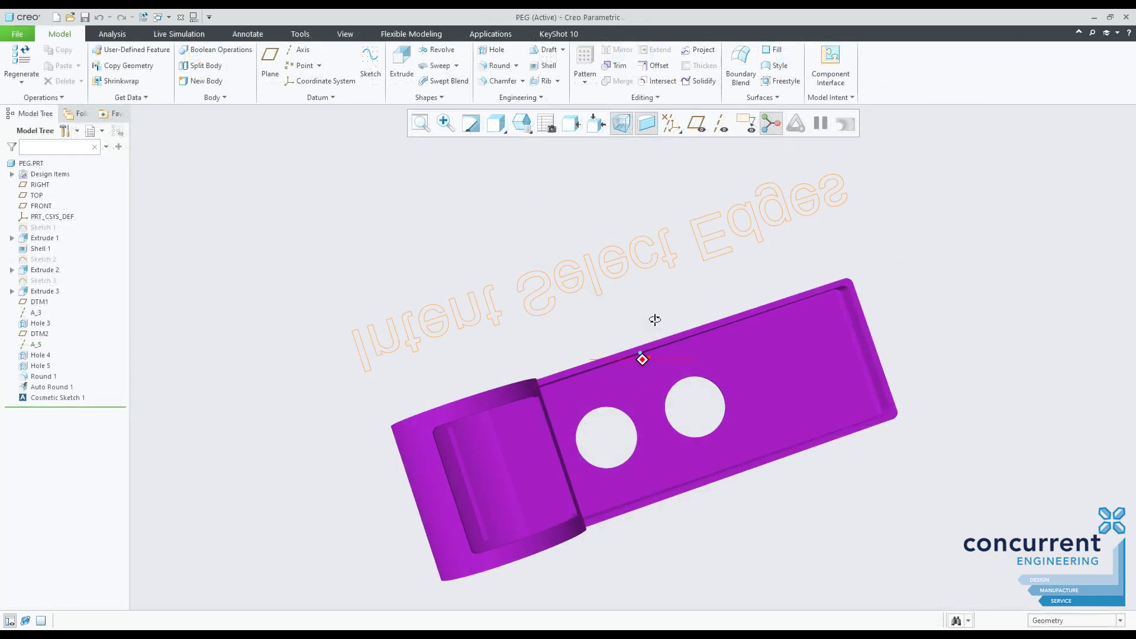
Cycle the preselection through the peg's side face to reach the hidden edges behind it.
middle_drag(655, 319, 533, 354)
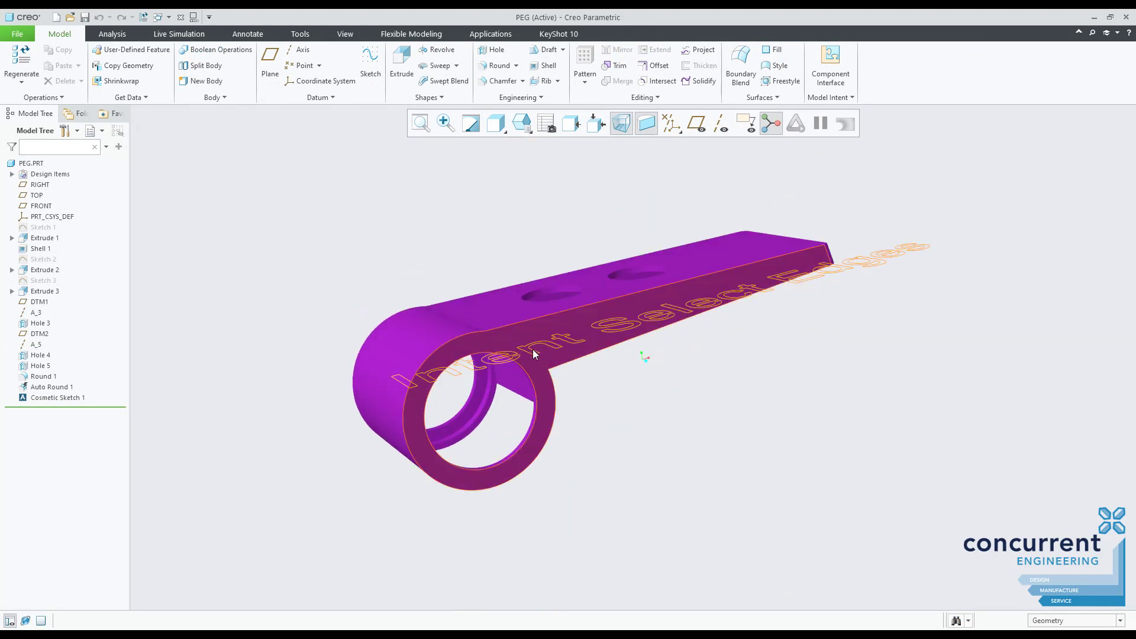
right_click(499, 342)
right_click(499, 343)
right_click(499, 343)
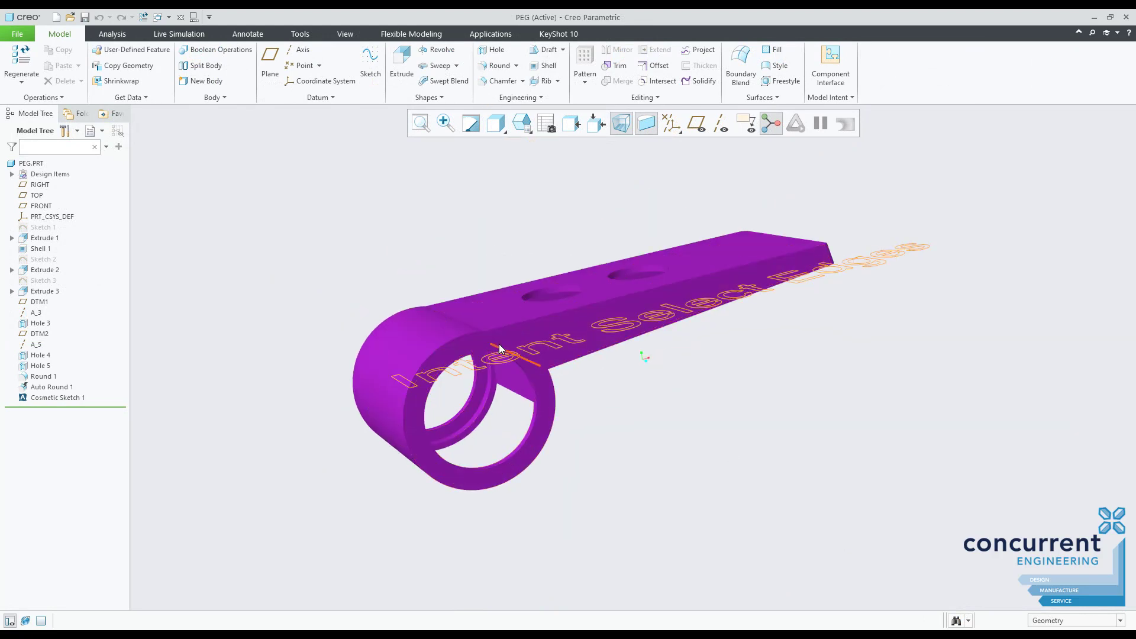